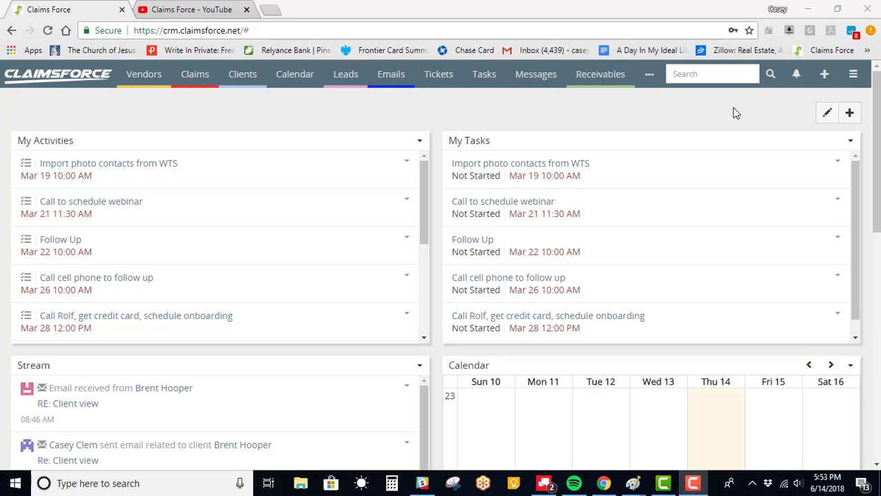
Step: From Administration > Teams, start a new team named 'Office'
left_click(853, 78)
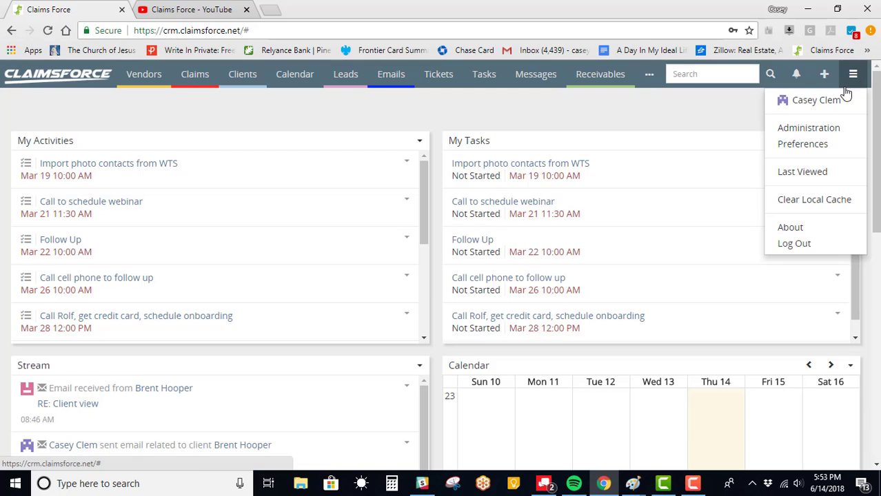
left_click(826, 133)
scroll(14, 323, "down", 3)
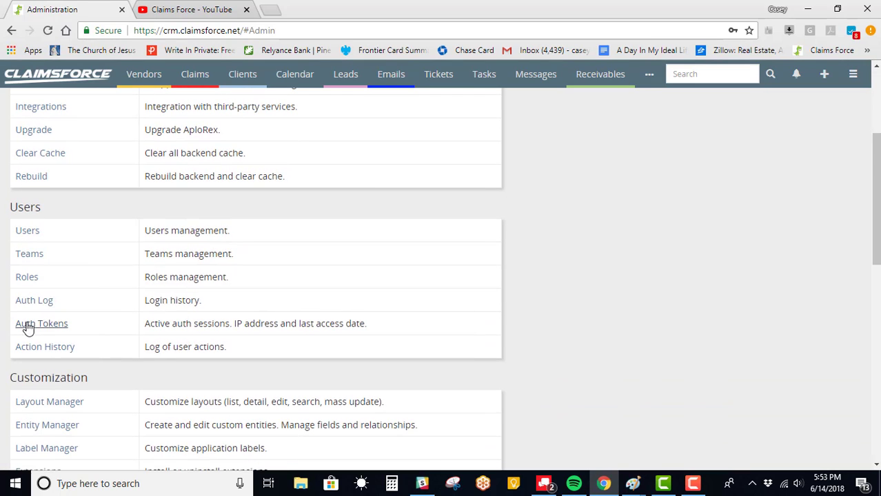
left_click(29, 255)
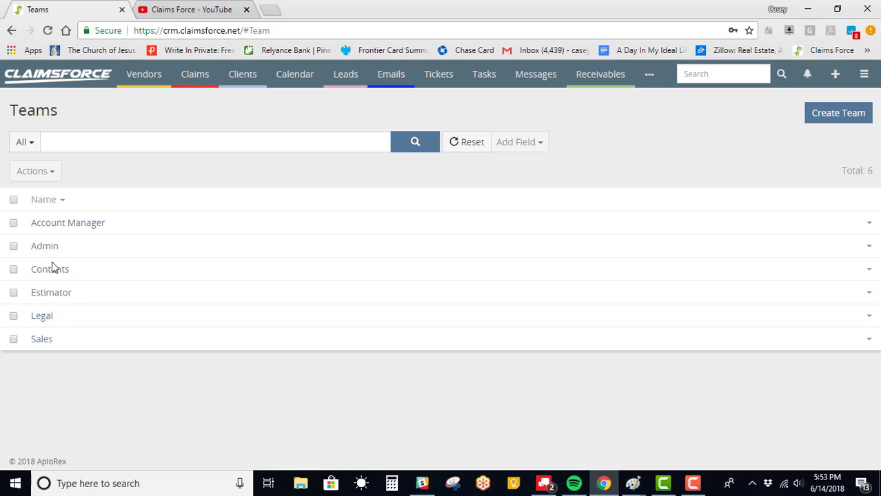
left_click(838, 115)
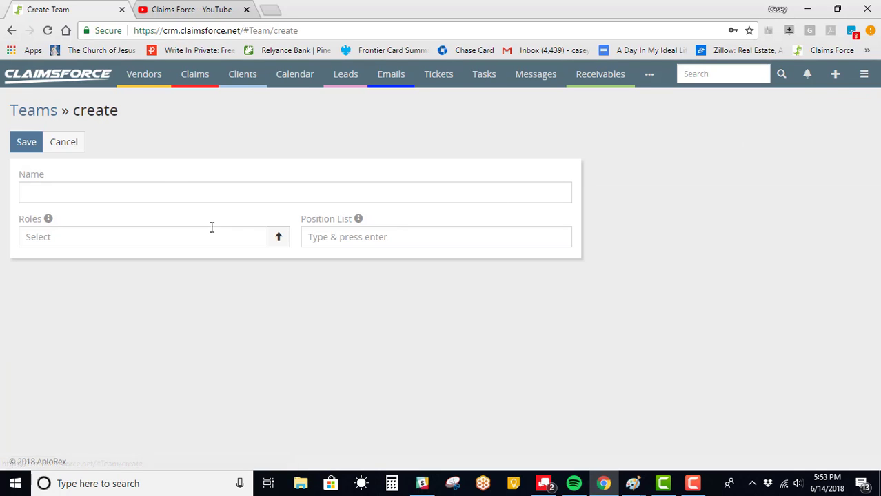
left_click(160, 197)
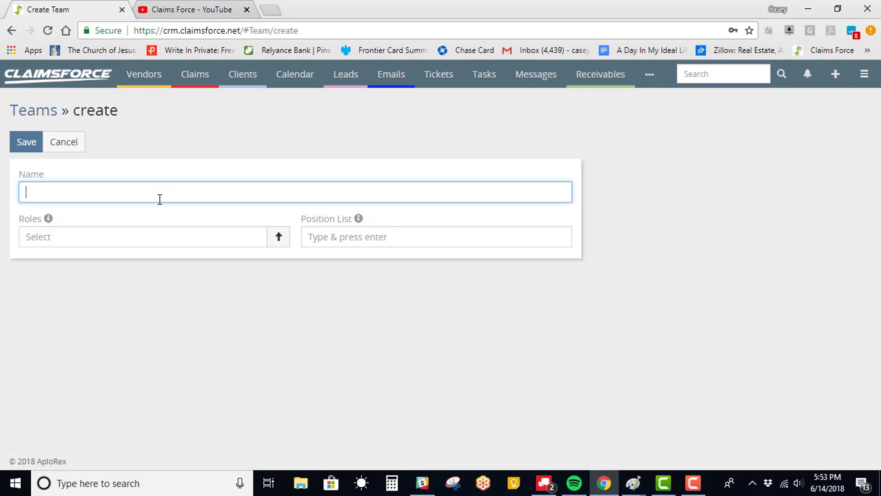
type("Office")
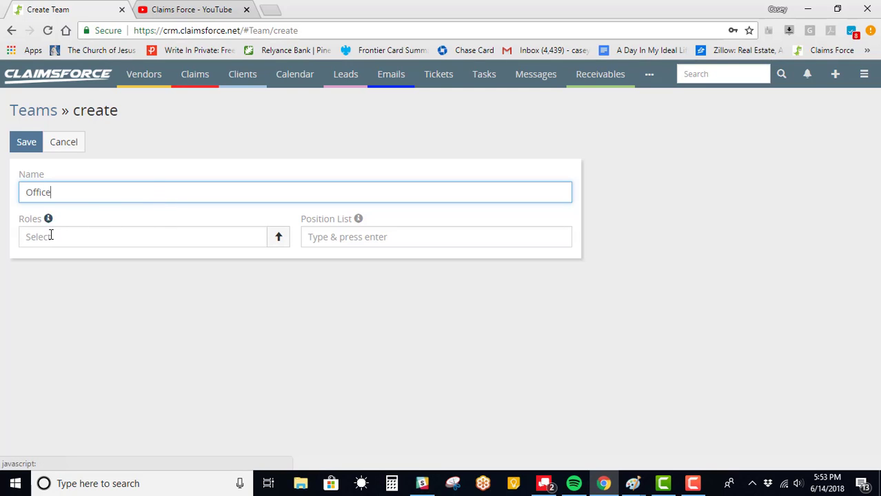
Step: Assign the Admin role to the team
left_click(270, 247)
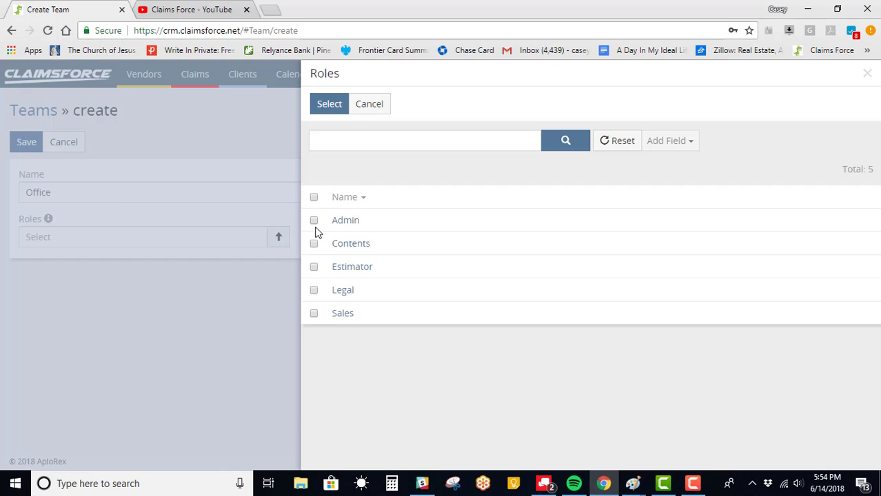
left_click(372, 105)
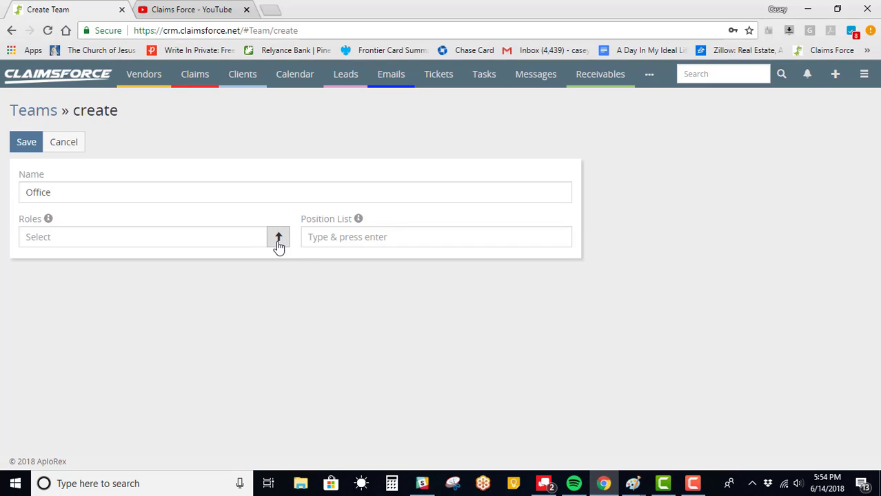
left_click(169, 239)
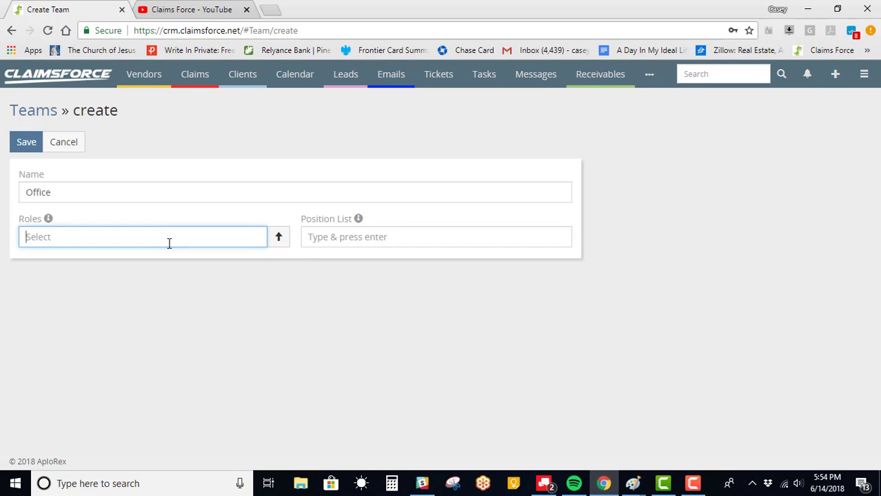
type("ad")
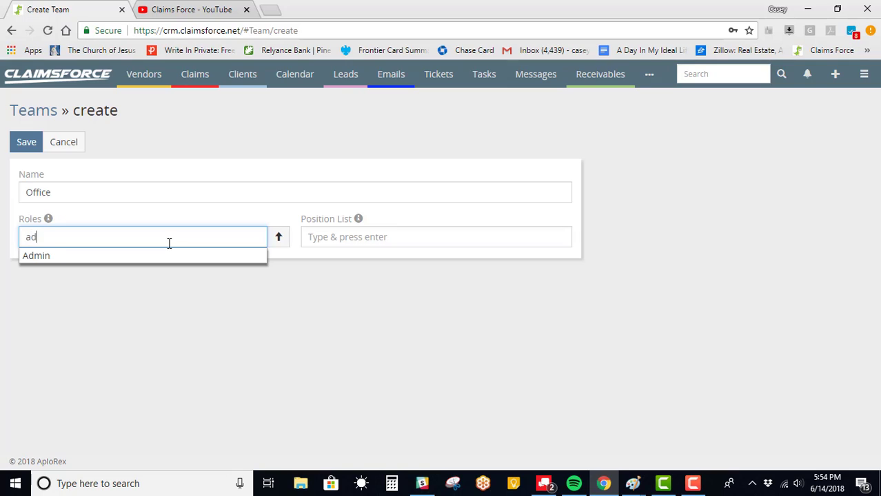
key("BackSpace")
key("BackSpace")
type("sa")
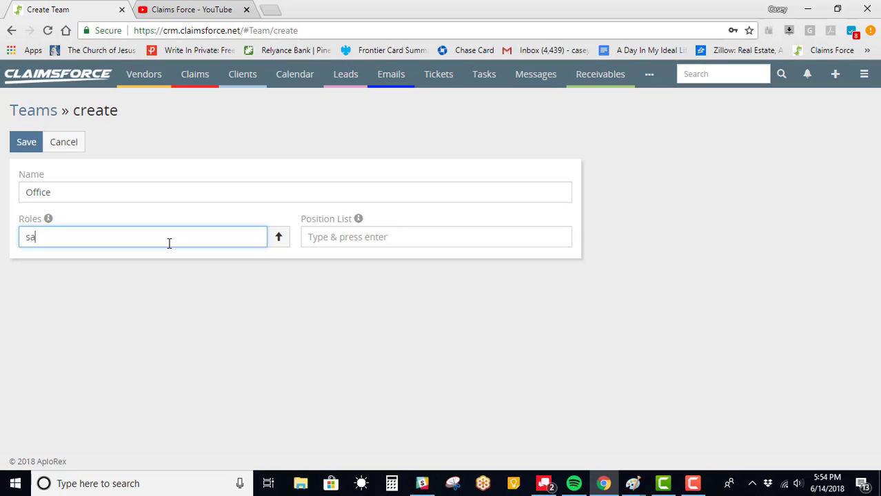
type("les")
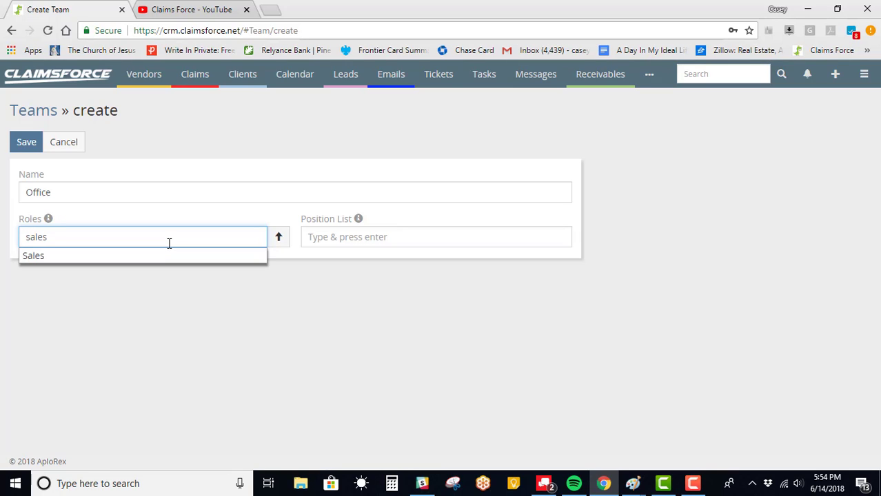
key("BackSpace")
key("BackSpace")
key("BackSpace")
key("BackSpace")
left_click(279, 237)
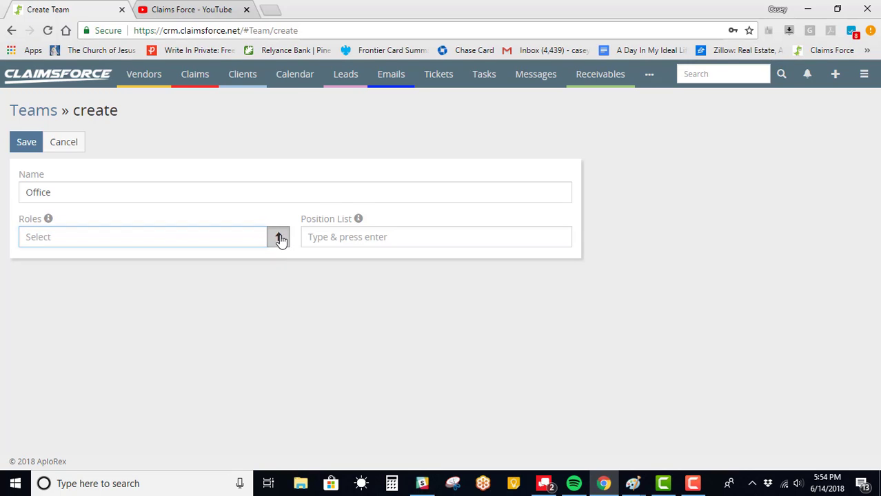
left_click(313, 221)
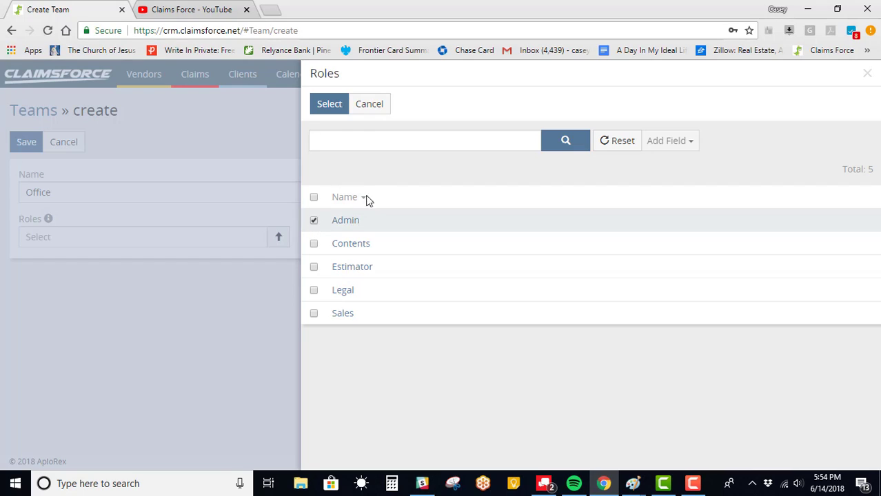
left_click(329, 104)
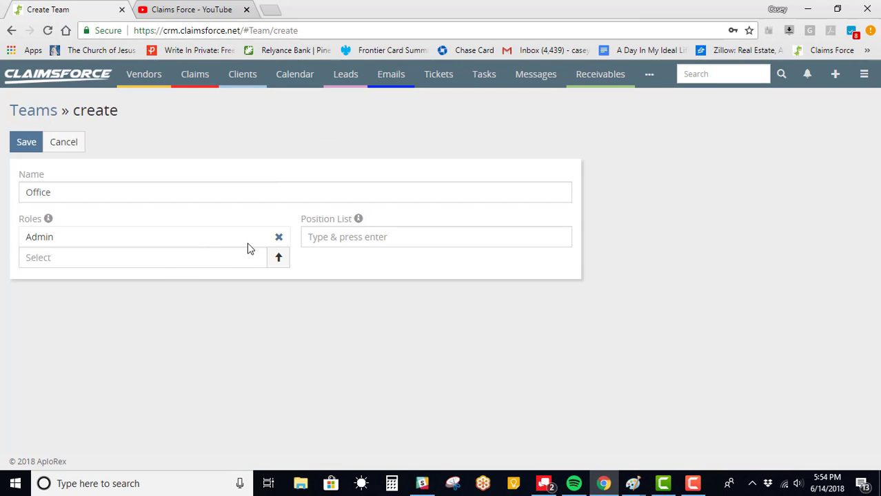
Step: Save the new Office team
left_click(323, 237)
mouse_move(359, 227)
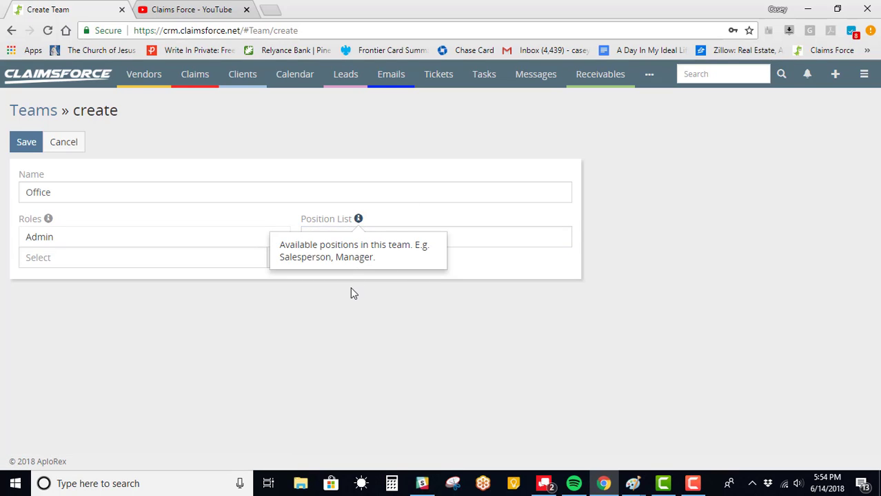
left_click(24, 143)
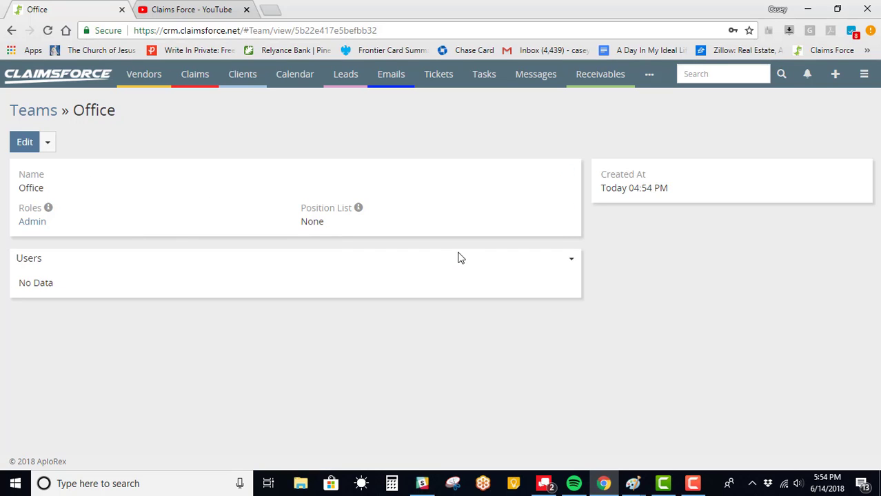
Step: Select three users from the expanded list and add them to the team's Users panel
left_click(571, 263)
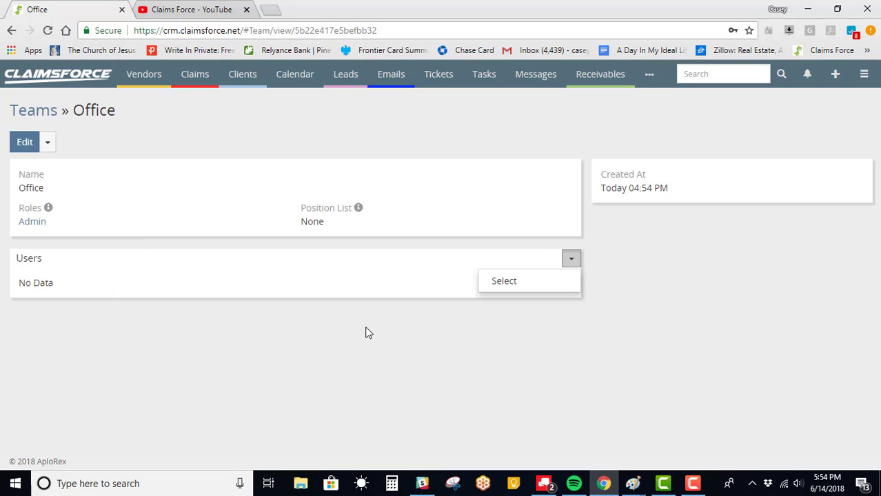
left_click(520, 283)
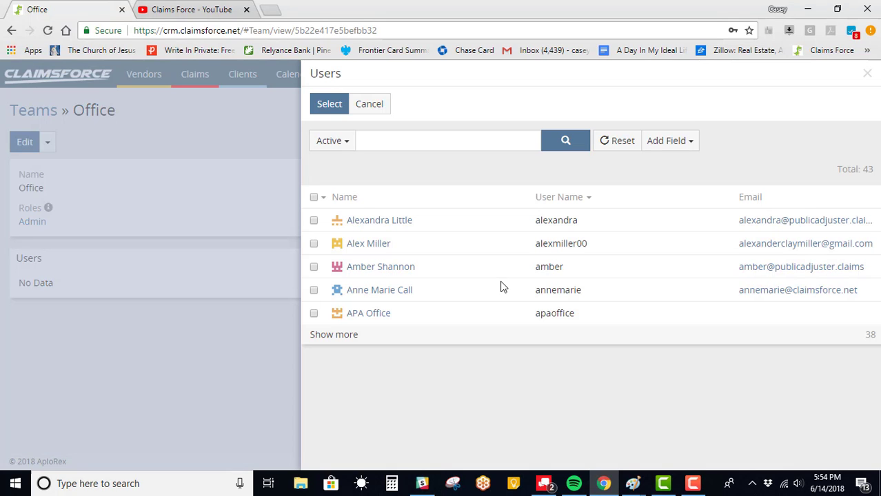
left_click(371, 337)
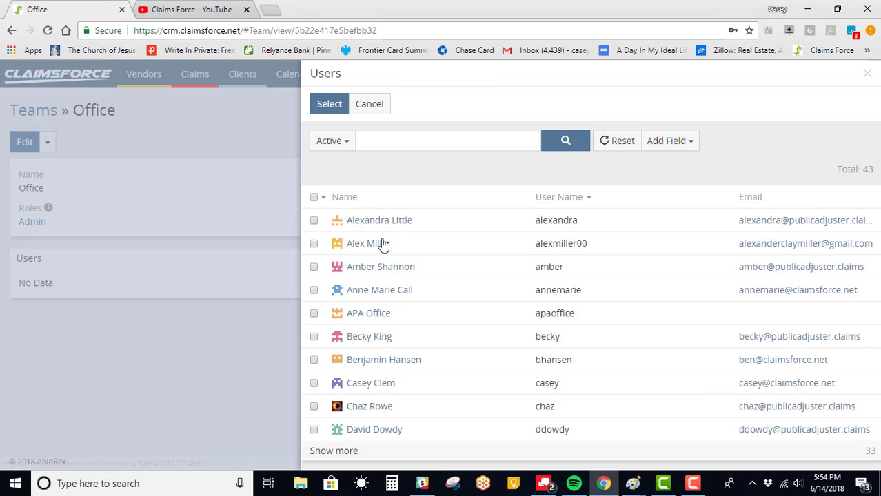
left_click(314, 290)
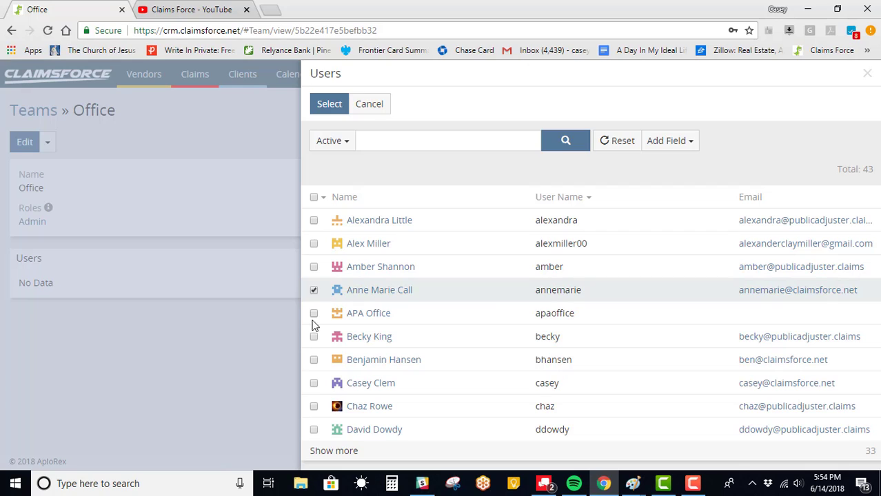
left_click(314, 313)
left_click(313, 337)
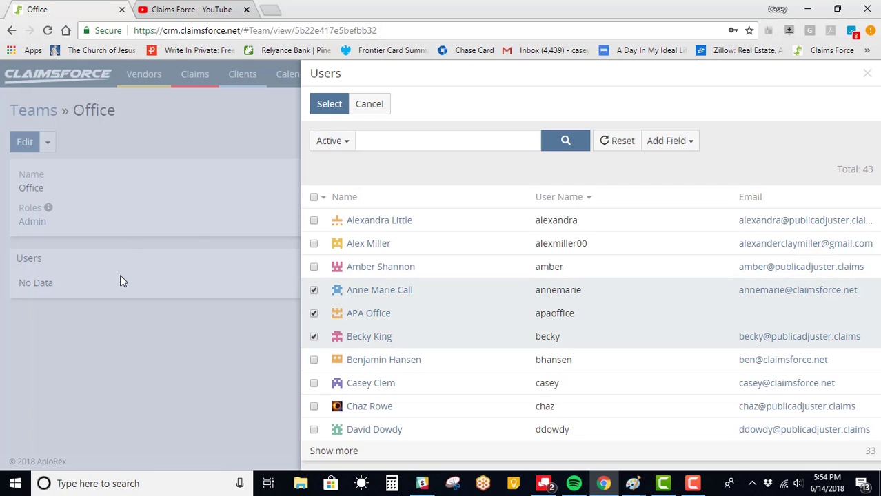
left_click(327, 109)
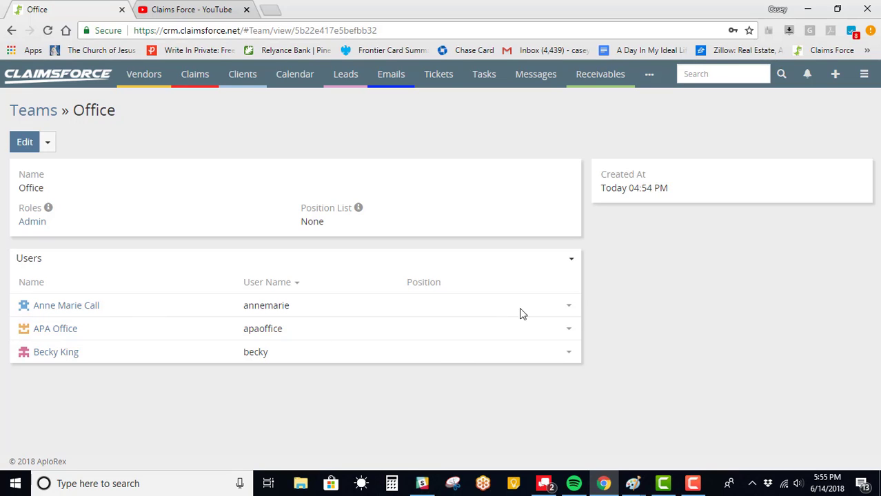
left_click(569, 309)
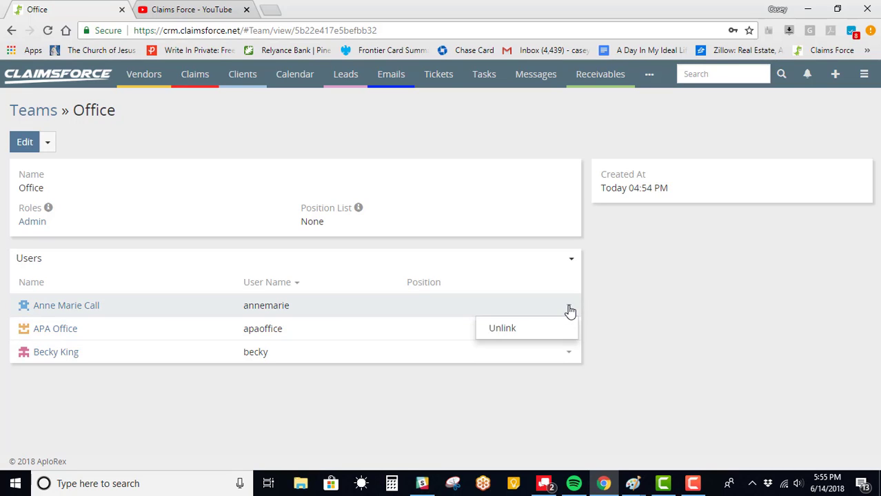
Step: Remove all three members from the Office team
left_click(522, 330)
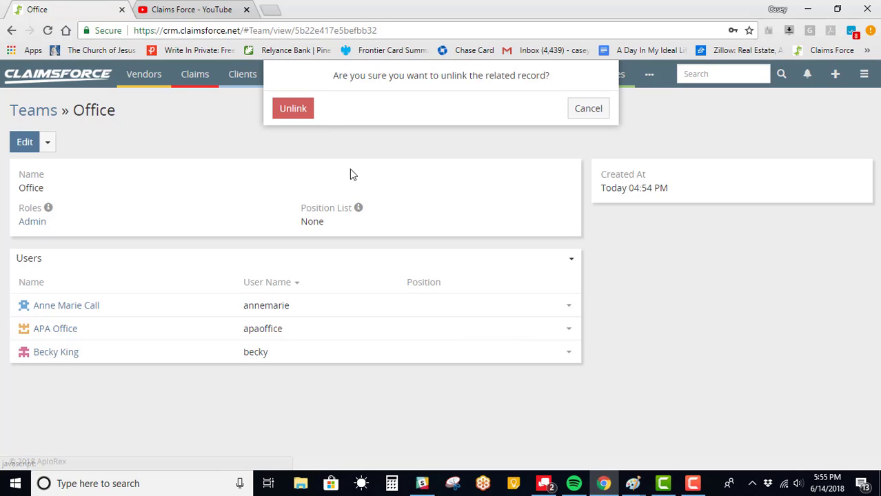
left_click(292, 109)
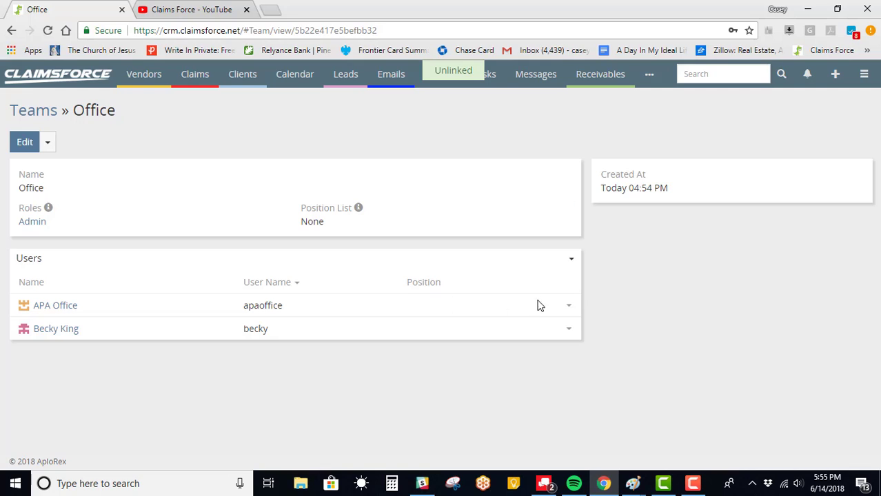
left_click(565, 309)
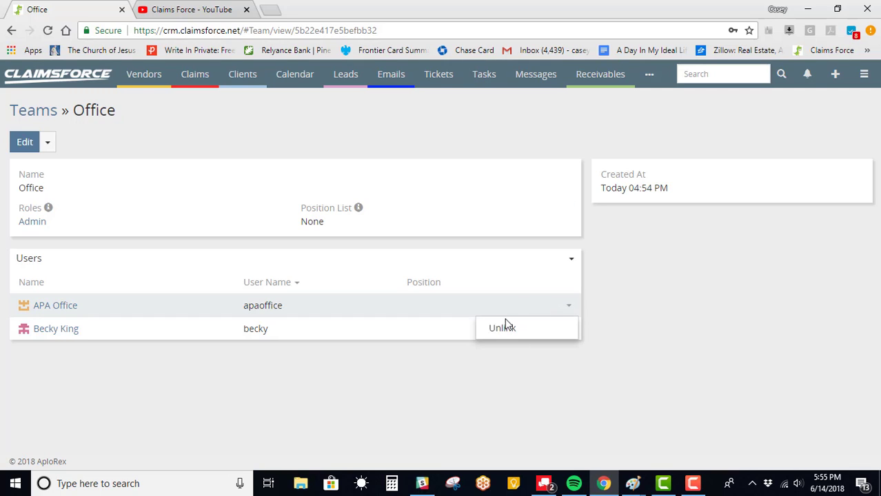
left_click(505, 326)
left_click(293, 109)
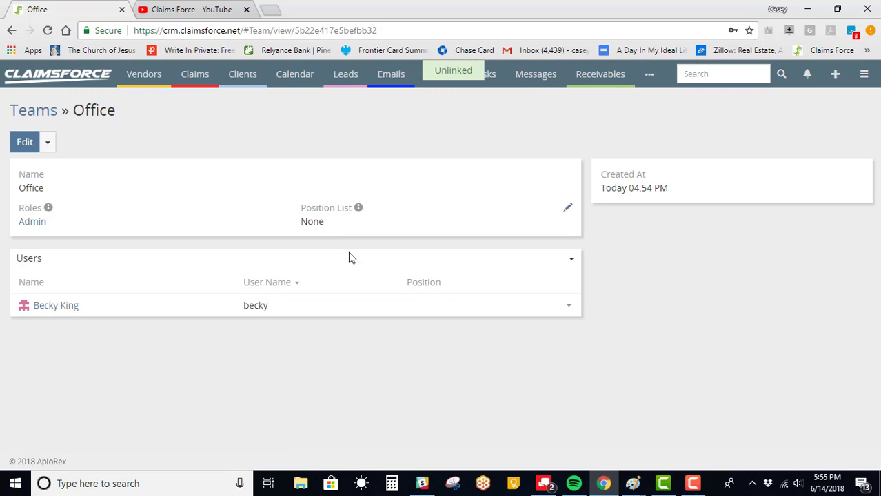
left_click(565, 308)
left_click(510, 329)
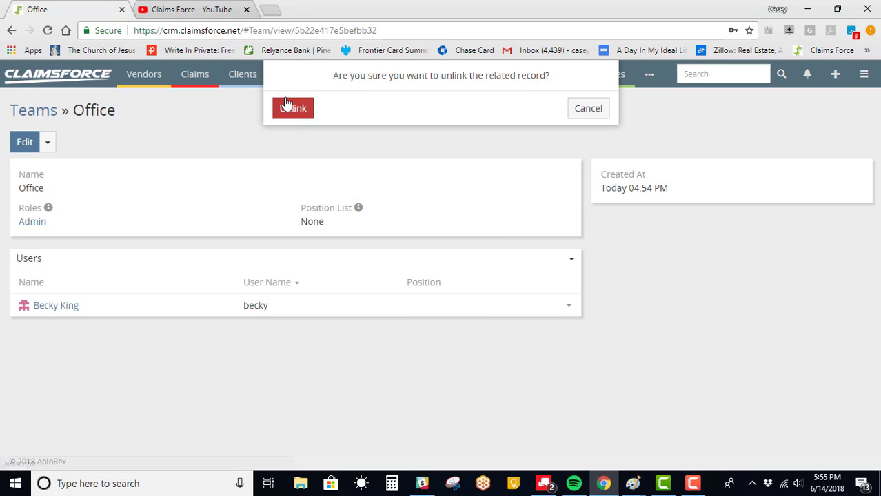
left_click(293, 109)
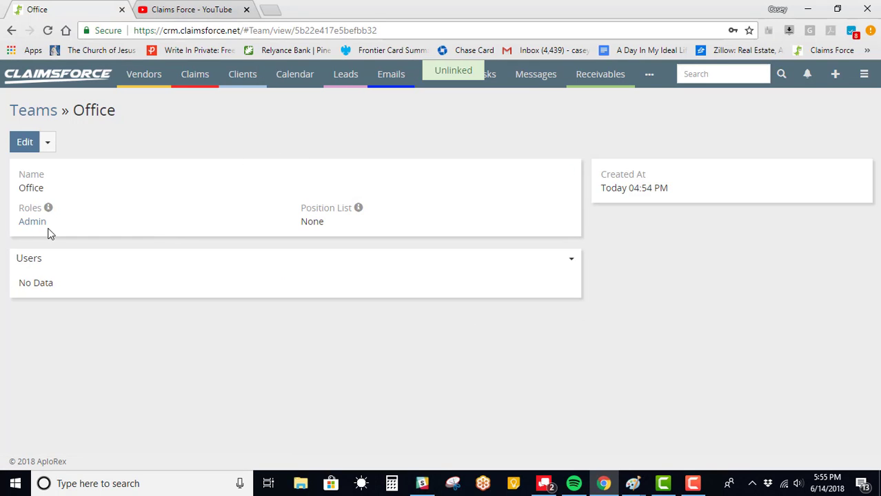
Step: Remove the Office team and confirm
left_click(49, 151)
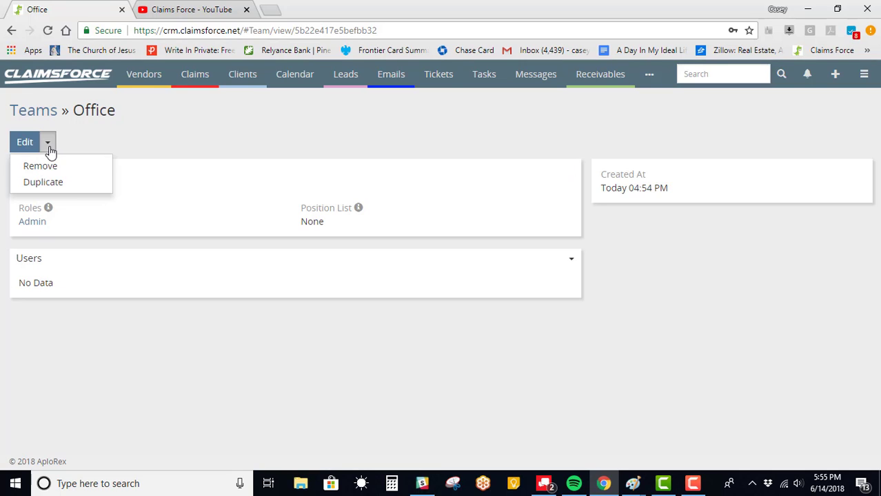
left_click(131, 136)
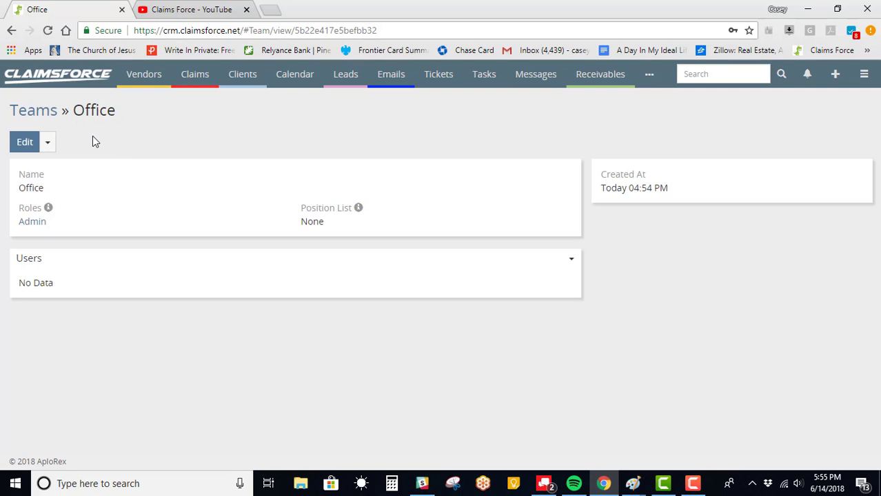
left_click(48, 143)
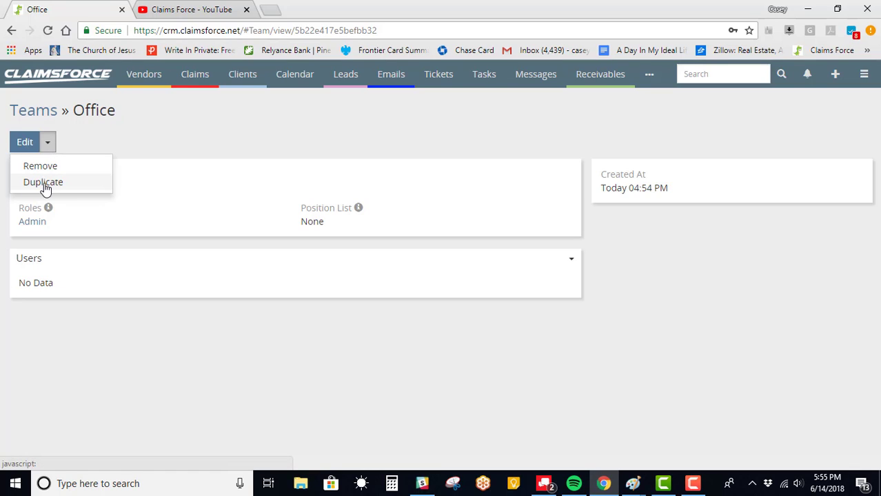
left_click(44, 167)
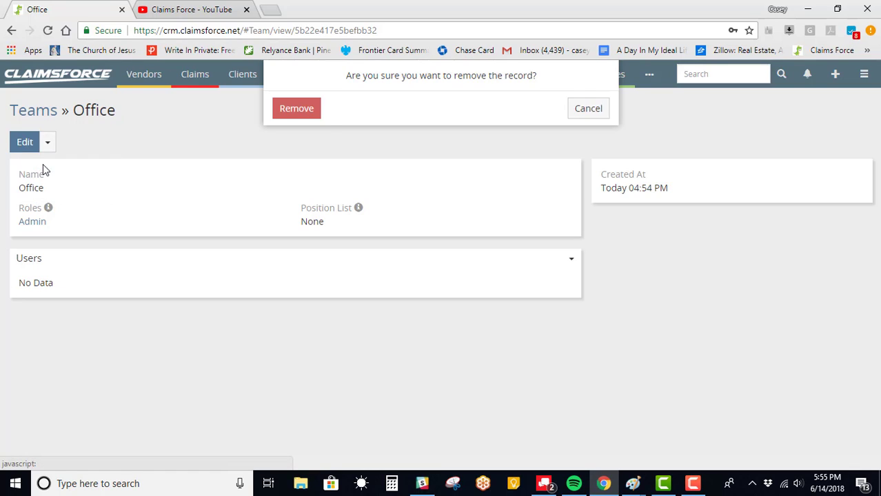
left_click(309, 112)
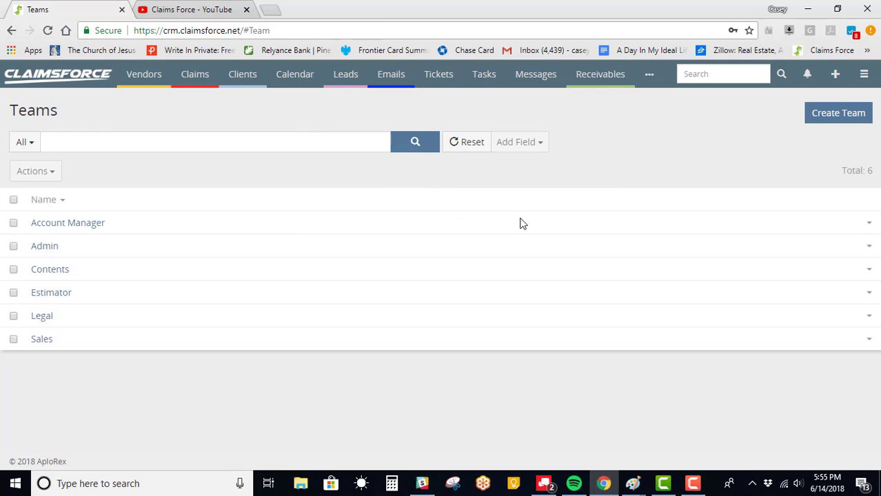
Step: Go to Administration and open the Roles list
left_click(864, 74)
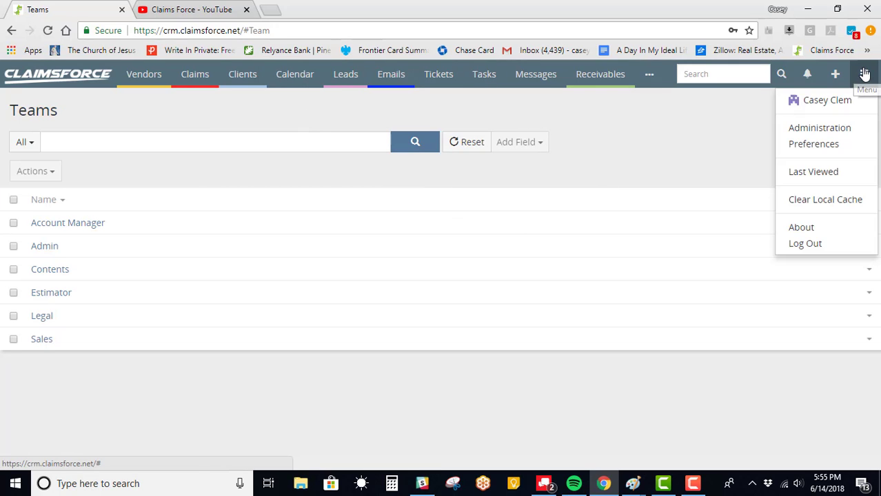
left_click(847, 132)
scroll(76, 369, "down", 3)
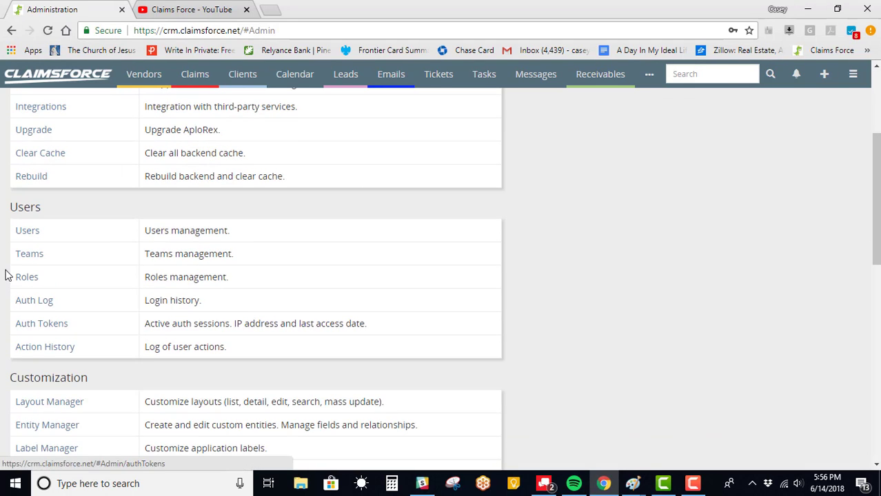
left_click(27, 278)
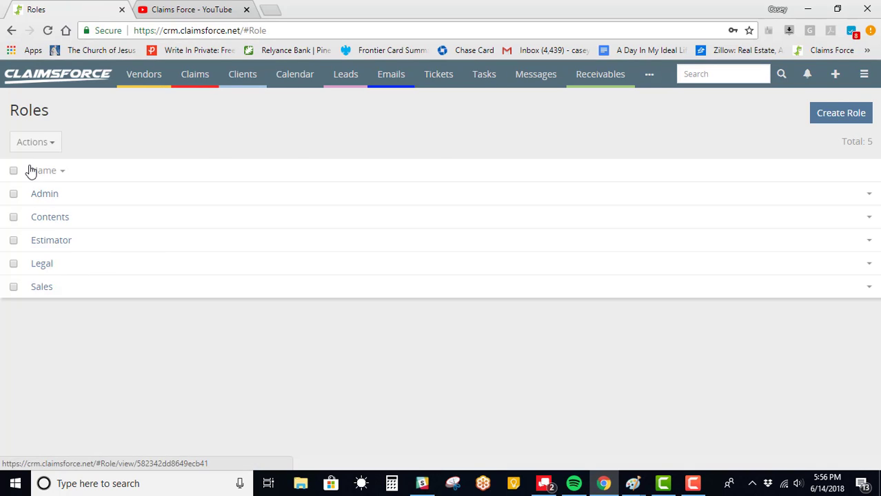
Step: Create a new role named 'Admin 2' and open its Export Permission options
left_click(822, 115)
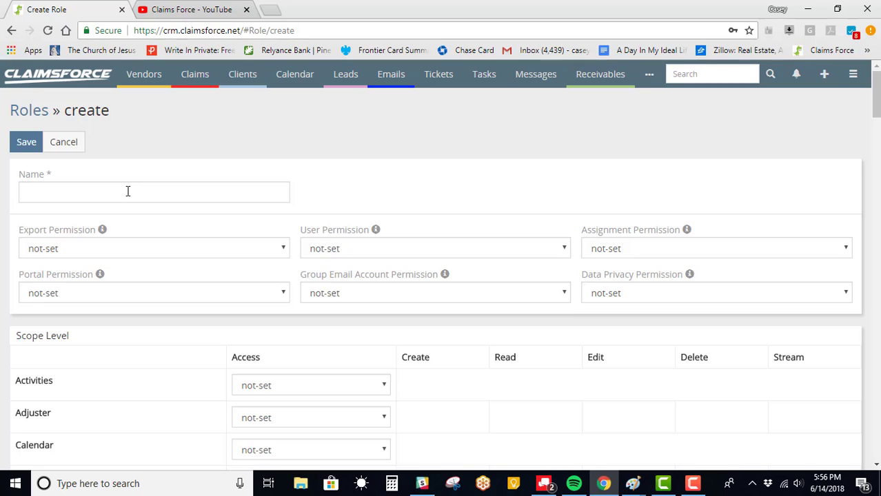
left_click(128, 191)
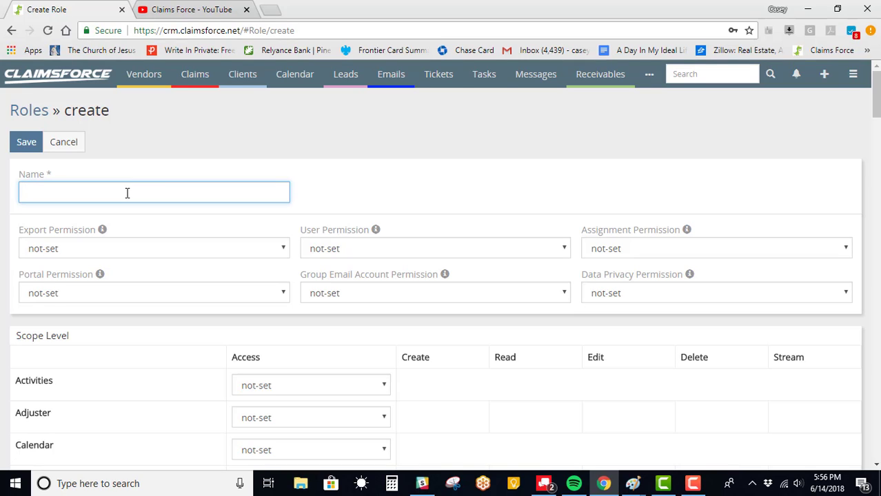
type("Admin 2")
scroll(212, 220, "down", 2)
scroll(251, 232, "up", 1)
scroll(492, 200, "up", 1)
left_click(283, 251)
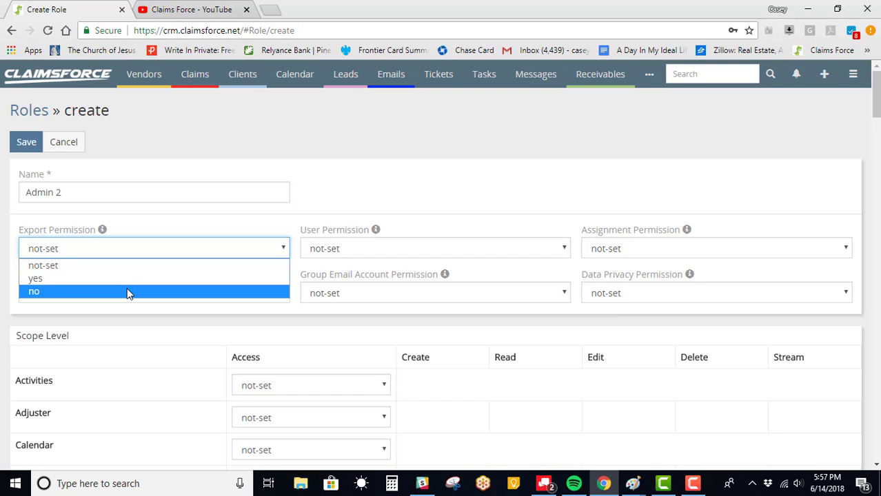
Step: Set User Permission to all, leaving Export and Assignment Permission not-set
left_click(102, 230)
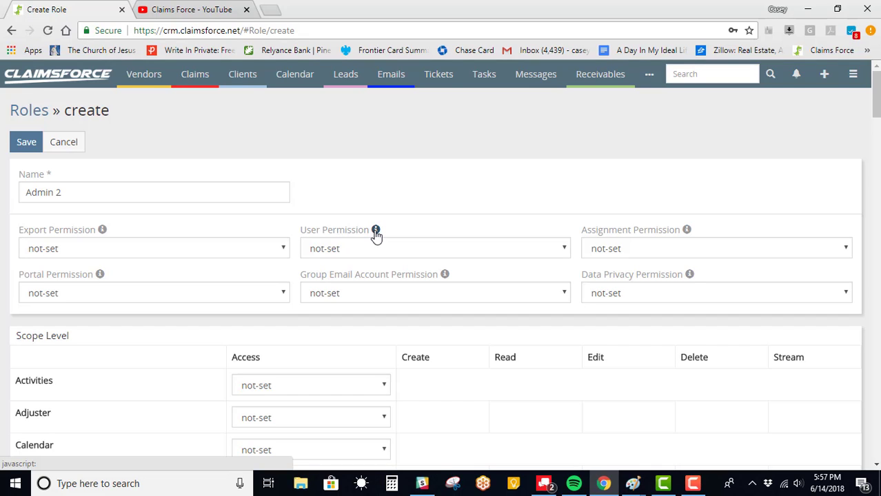
mouse_move(376, 234)
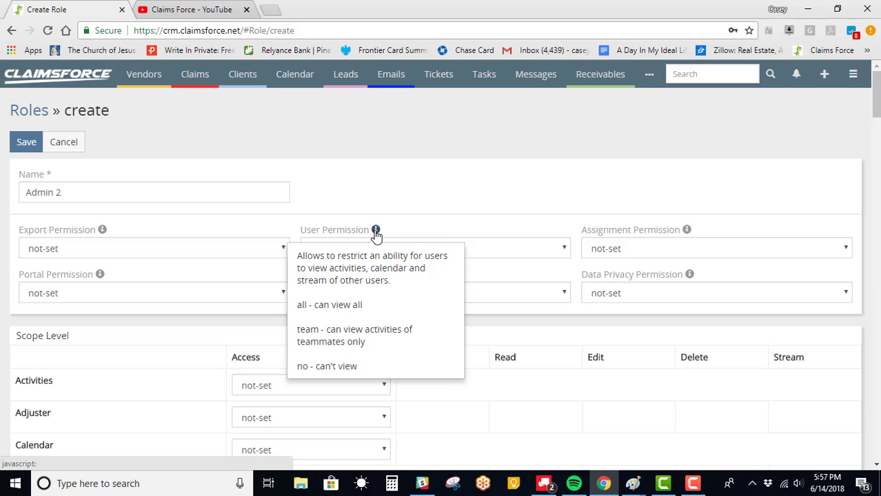
left_click(524, 250)
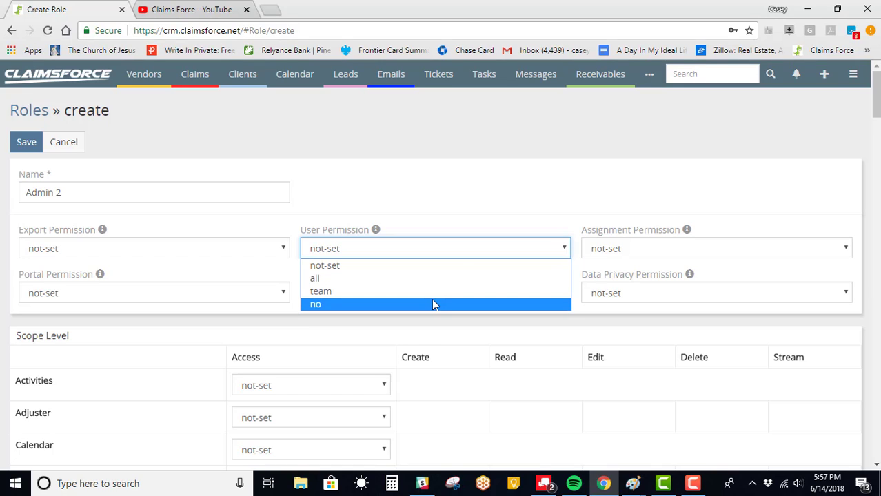
left_click(375, 231)
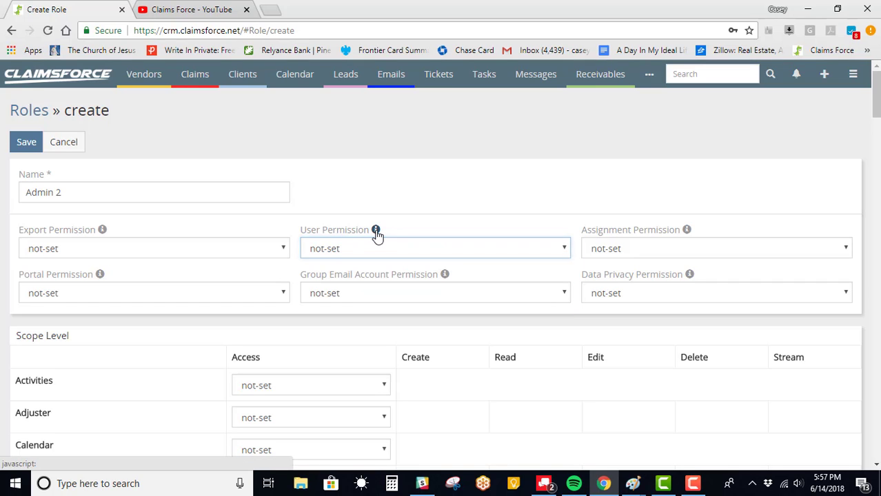
mouse_move(376, 232)
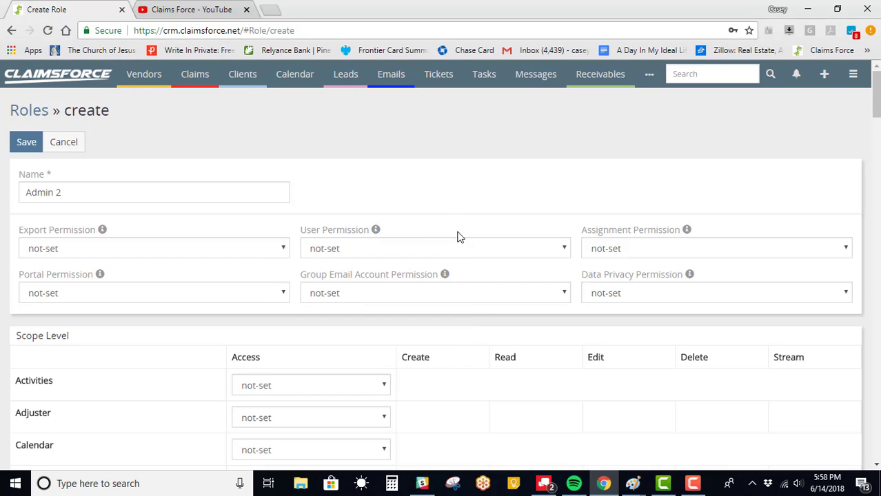
left_click(449, 255)
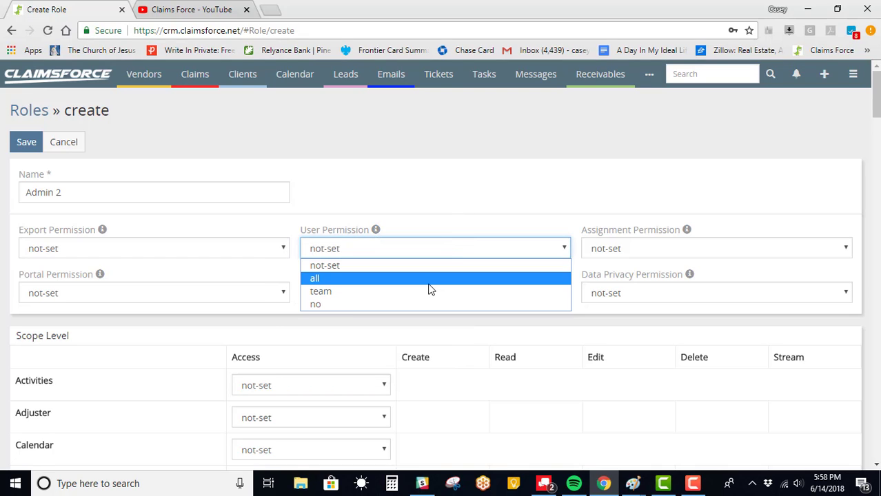
left_click(429, 283)
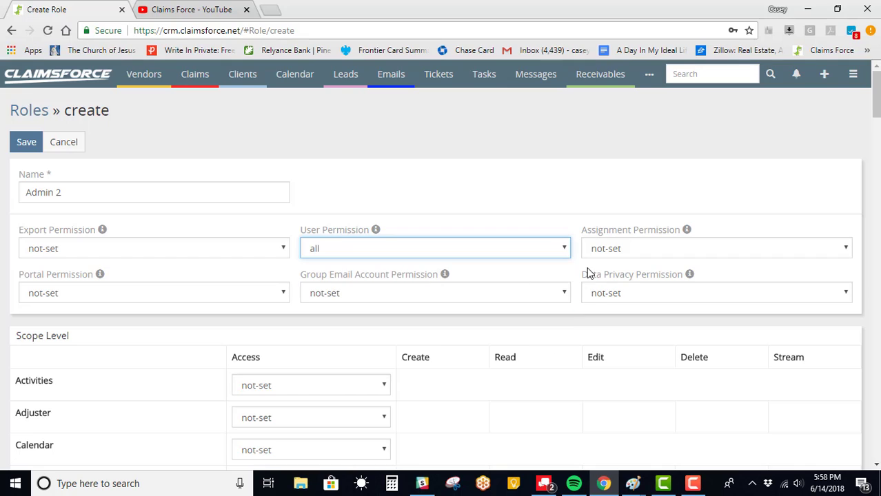
left_click(666, 254)
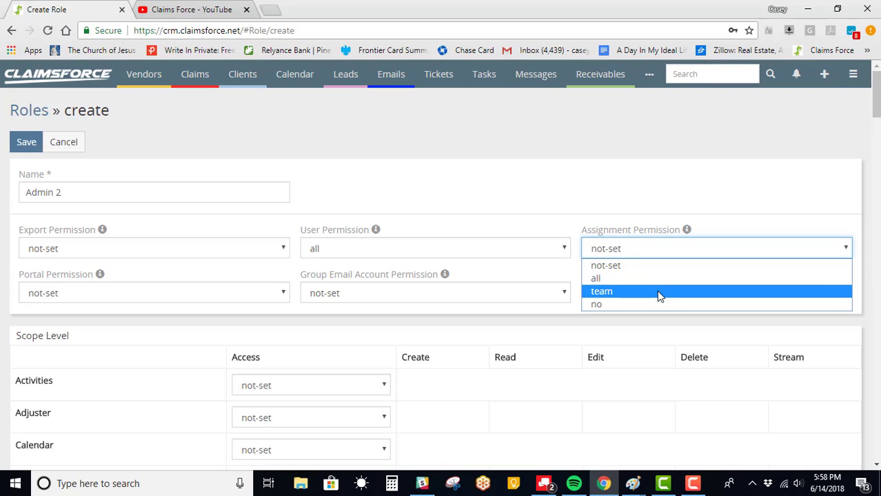
left_click(688, 231)
left_click(686, 230)
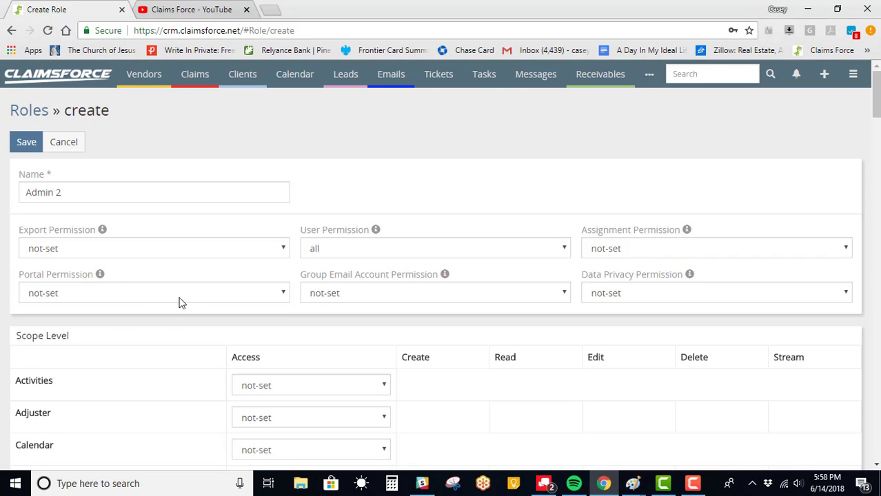
Step: Set Activities and Claims access to enabled in the Scope Level table
scroll(181, 302, "down", 2)
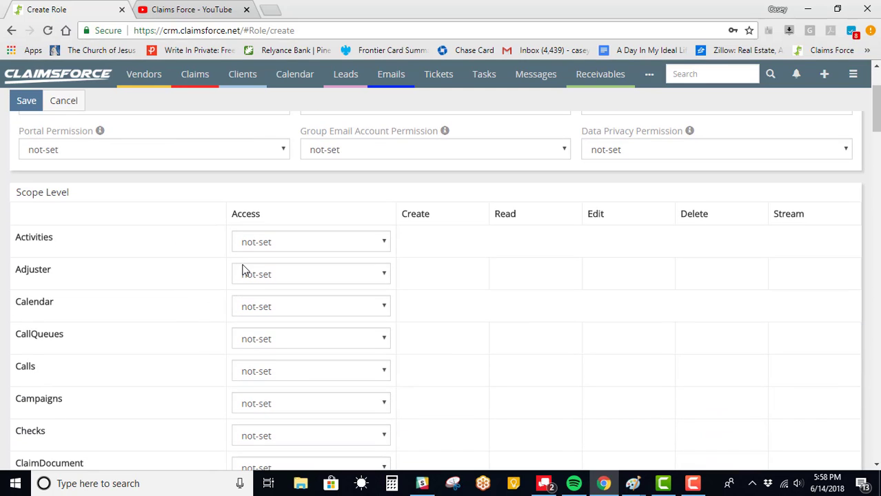
scroll(242, 270, "down", 1)
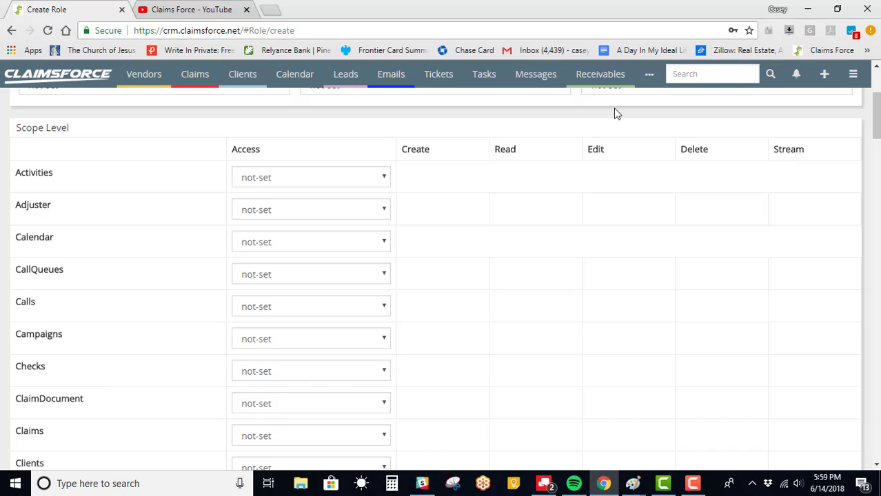
left_click(378, 179)
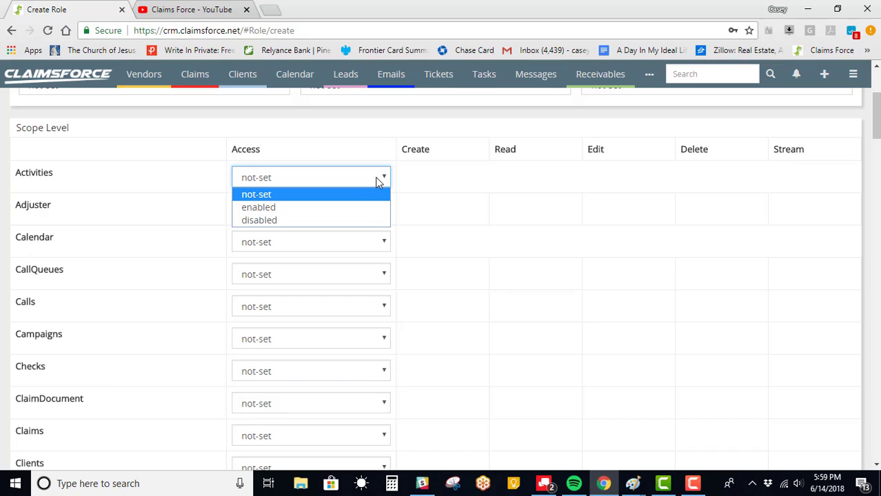
left_click(378, 181)
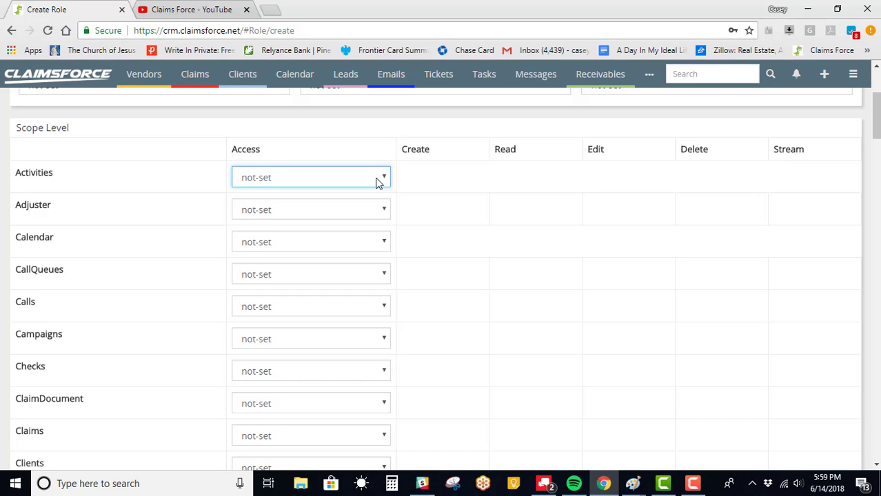
left_click(373, 182)
left_click(356, 207)
scroll(359, 381, "down", 2)
left_click(296, 309)
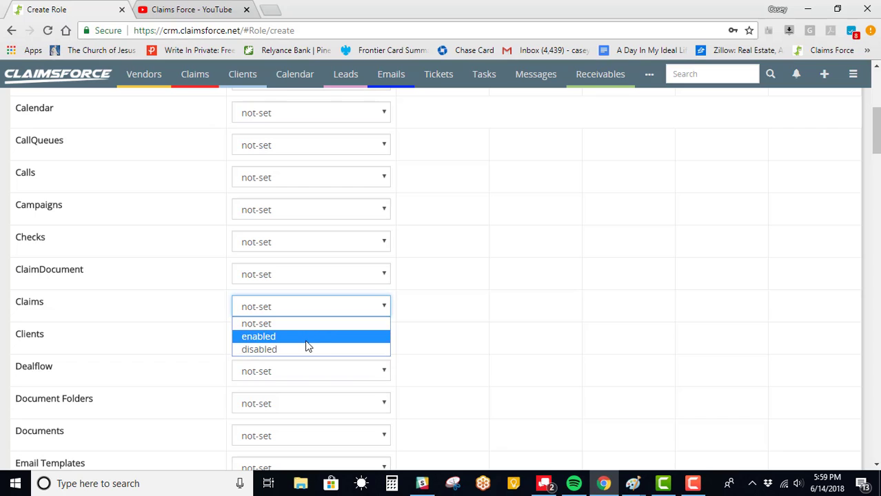
left_click(307, 338)
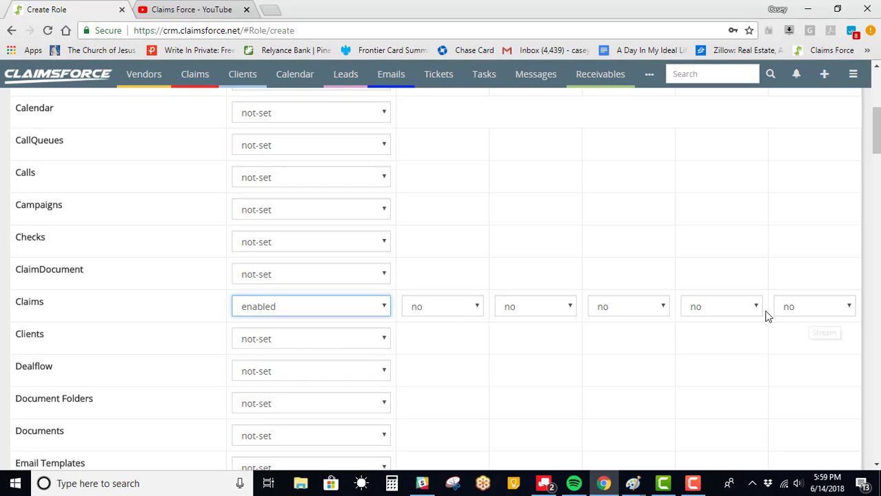
scroll(767, 315, "up", 3)
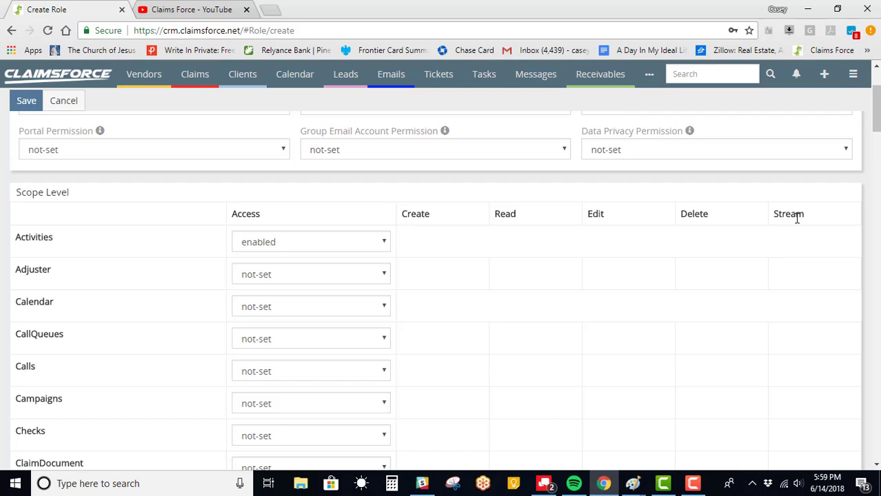
Step: Set Claims Create to yes, leaving Read, Edit, Delete and Stream at no
scroll(798, 239, "down", 4)
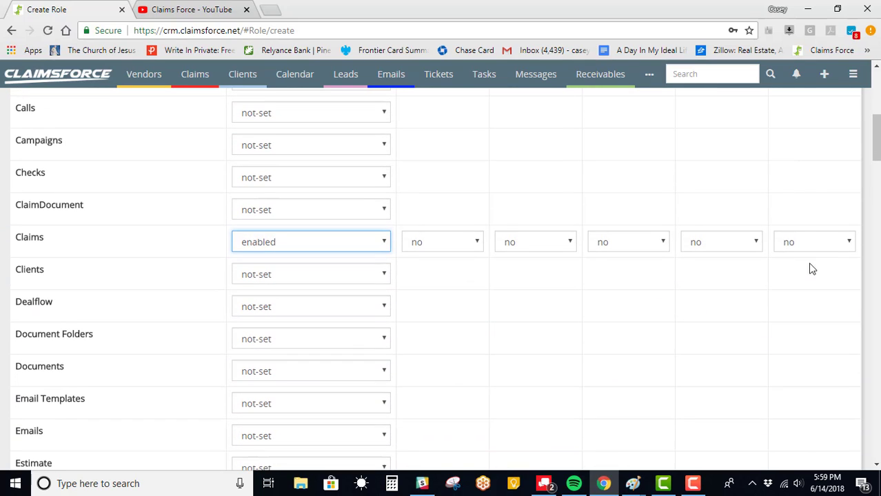
left_click(810, 241)
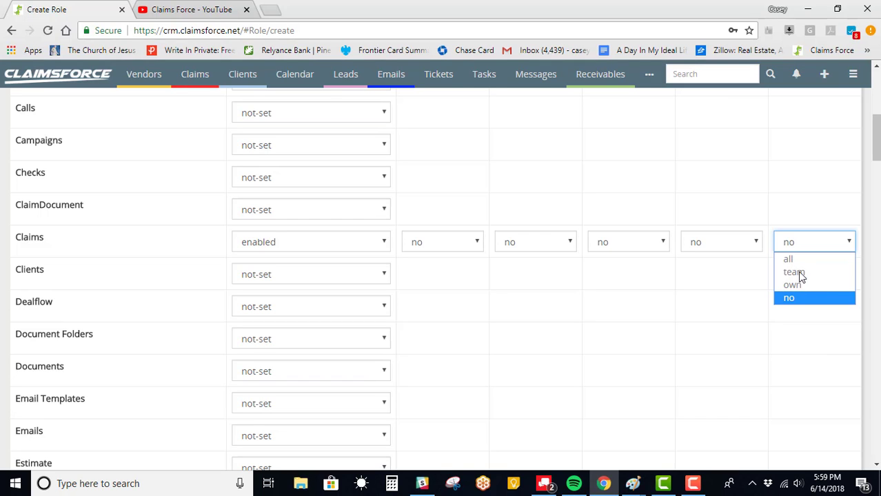
left_click(705, 244)
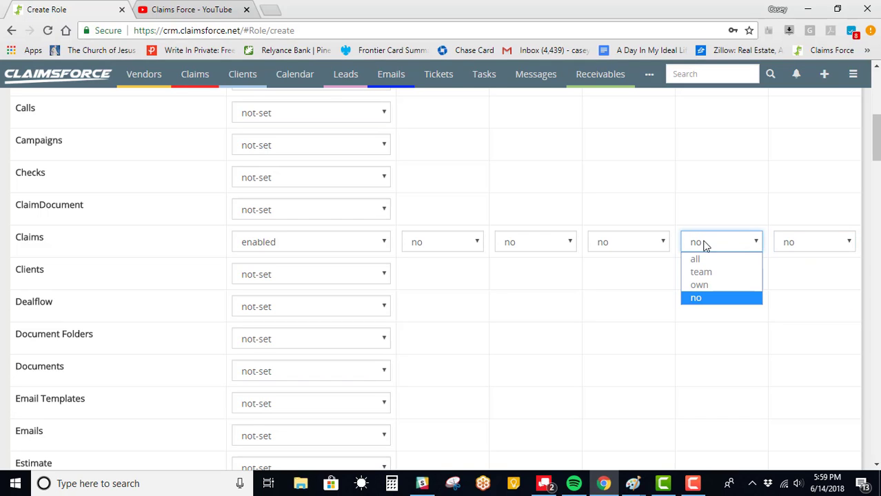
left_click(449, 245)
left_click(454, 258)
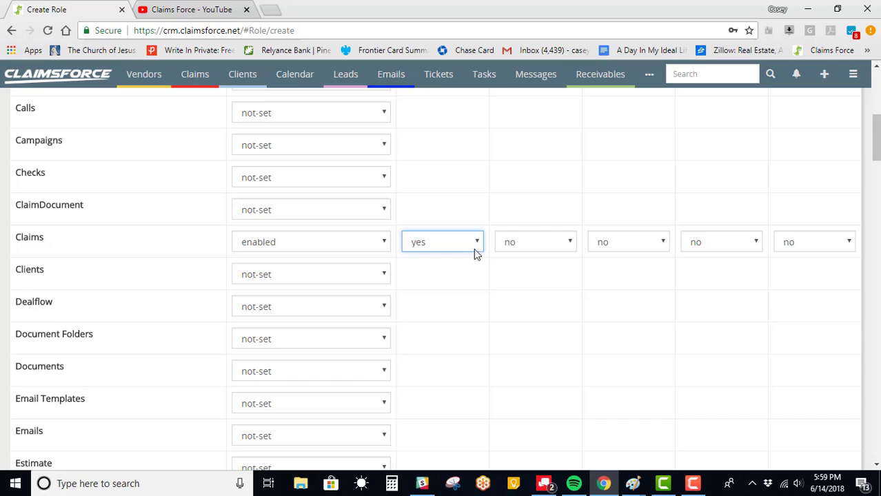
left_click(529, 242)
scroll(531, 254, "up", 1)
scroll(529, 252, "down", 2)
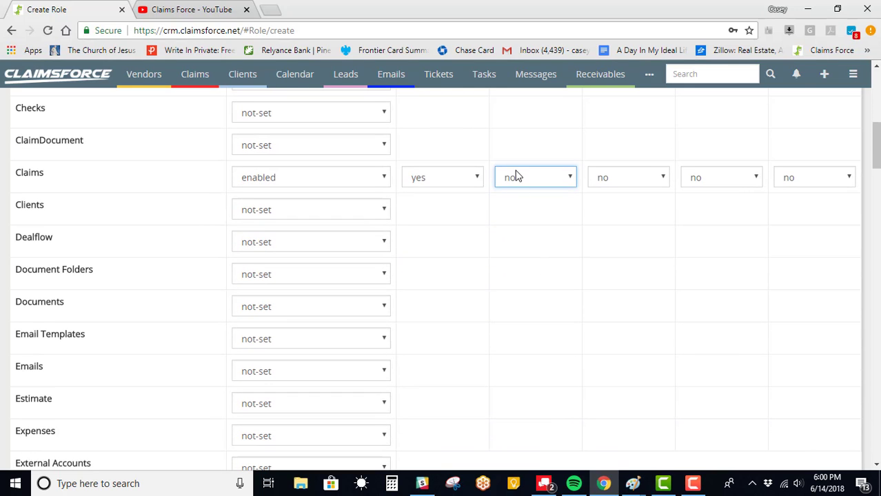
left_click(518, 177)
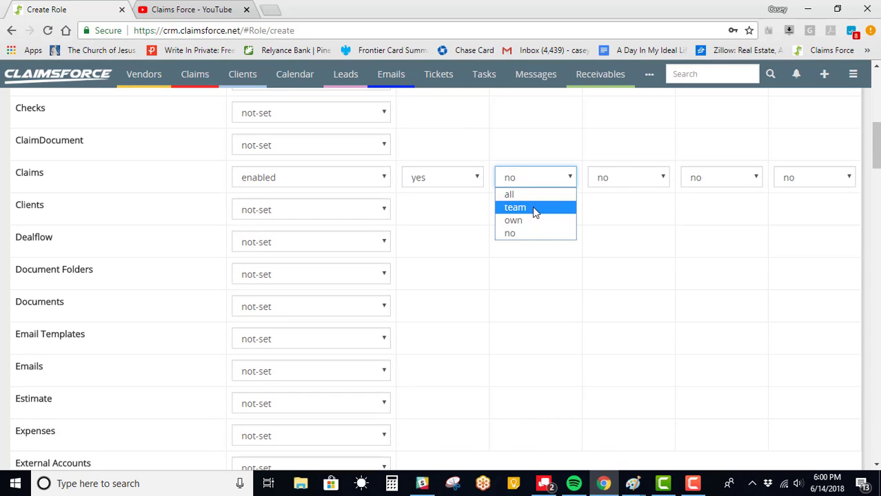
left_click(613, 179)
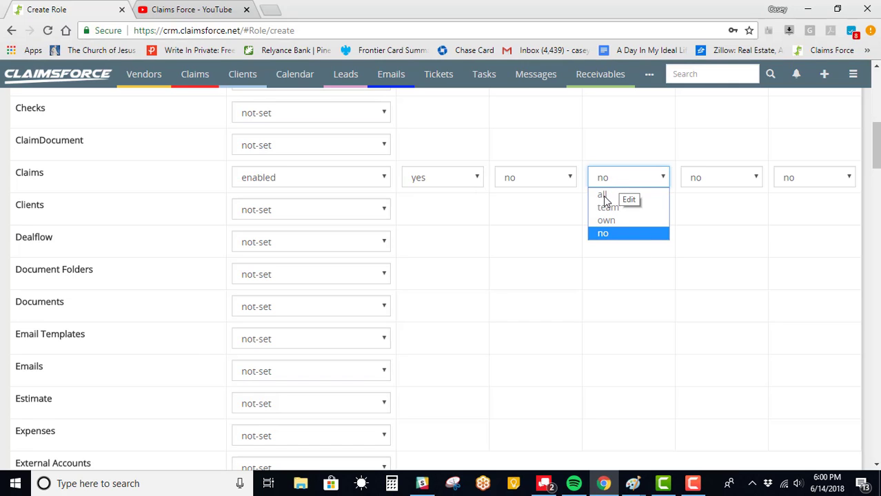
left_click(409, 258)
scroll(409, 262, "down", 4)
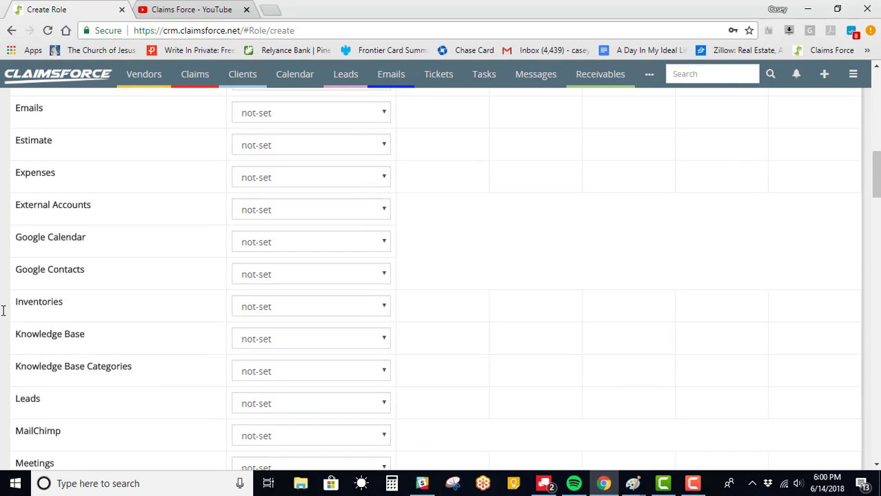
Step: Set Payables access to enabled in the scope table
scroll(11, 292, "down", 2)
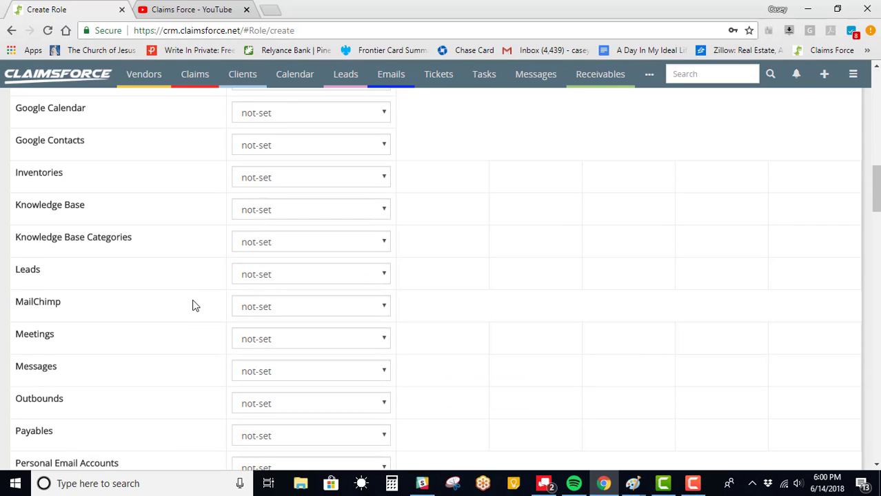
scroll(194, 306, "down", 1)
scroll(177, 316, "down", 1)
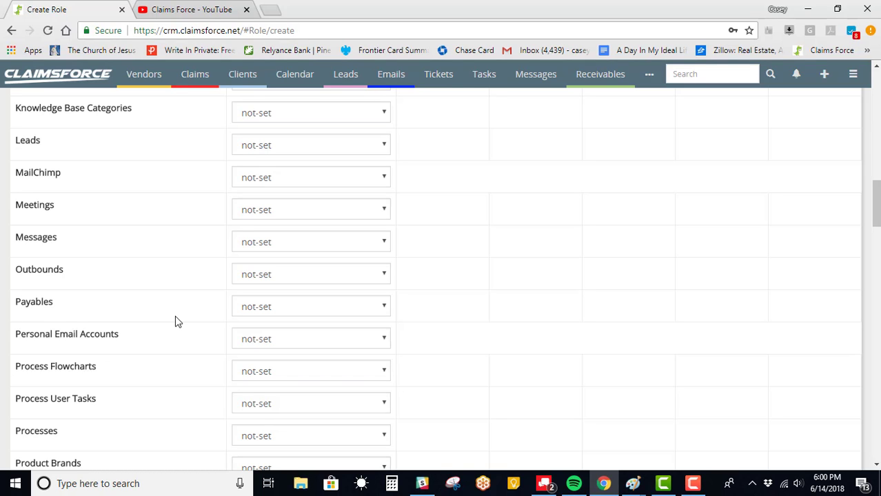
left_click(287, 307)
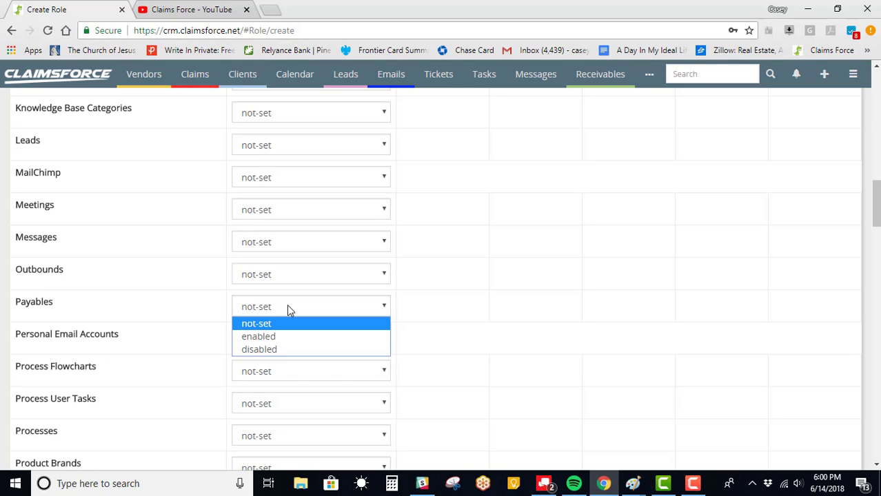
left_click(324, 350)
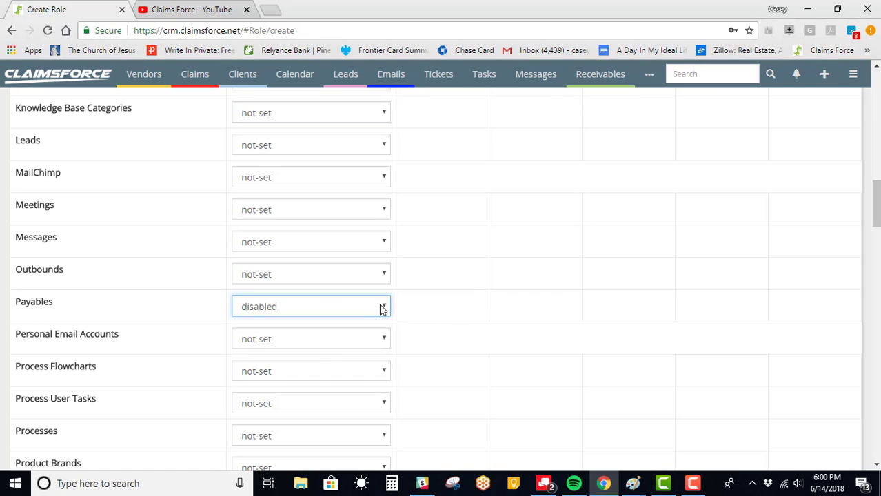
left_click(382, 309)
left_click(344, 338)
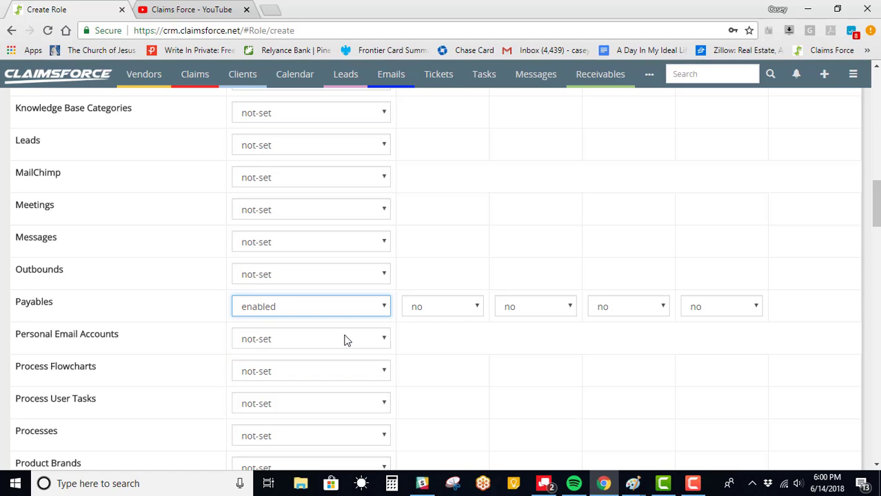
Step: Set Payables Create to yes, keeping Edit and Delete at no
left_click(444, 313)
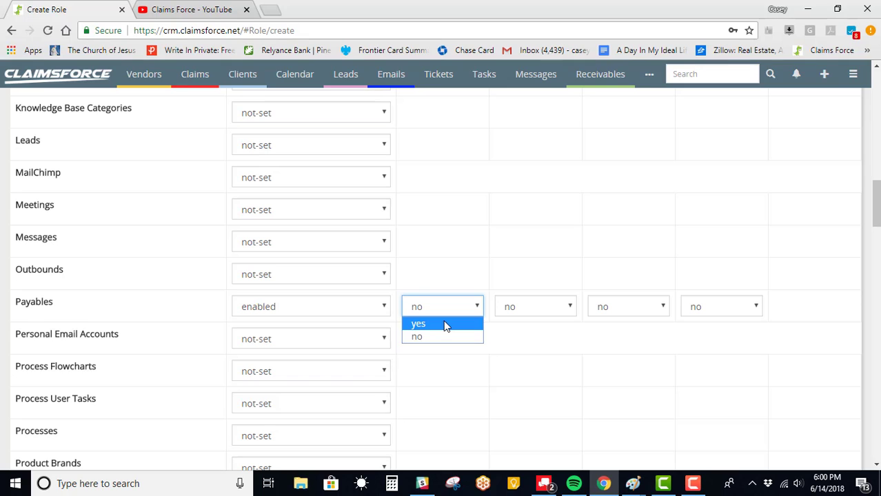
left_click(445, 324)
left_click(625, 310)
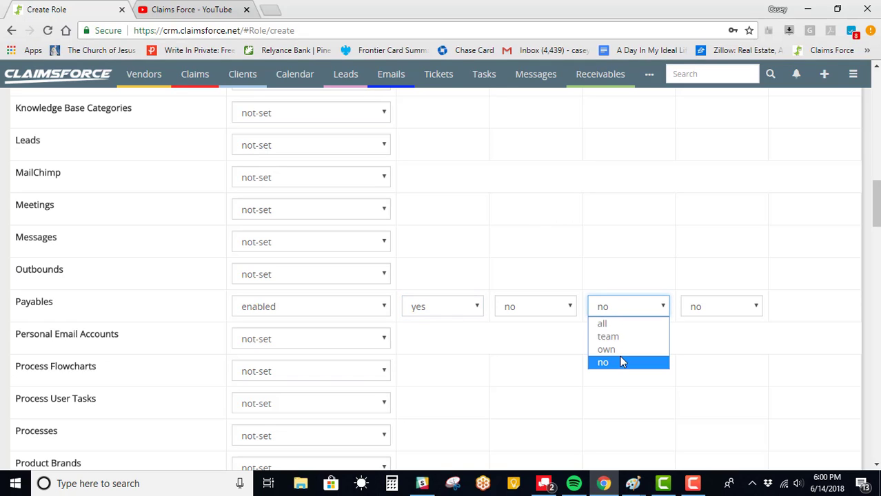
left_click(625, 369)
left_click(716, 308)
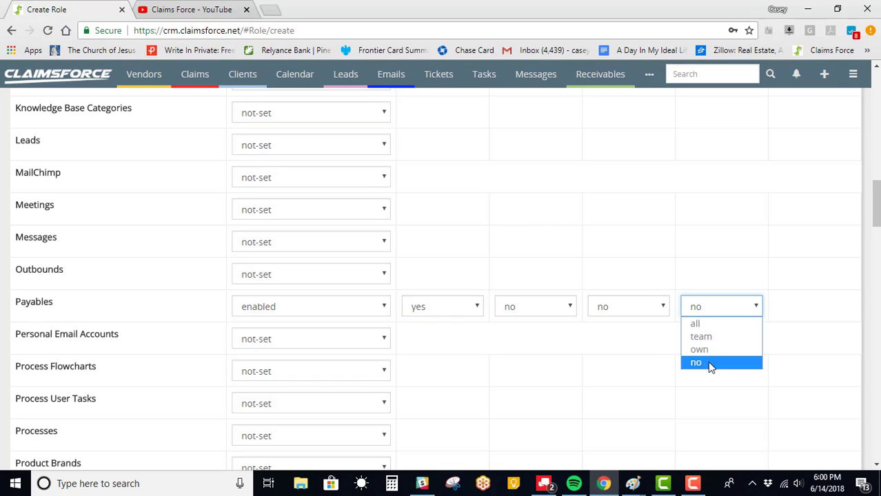
left_click(710, 362)
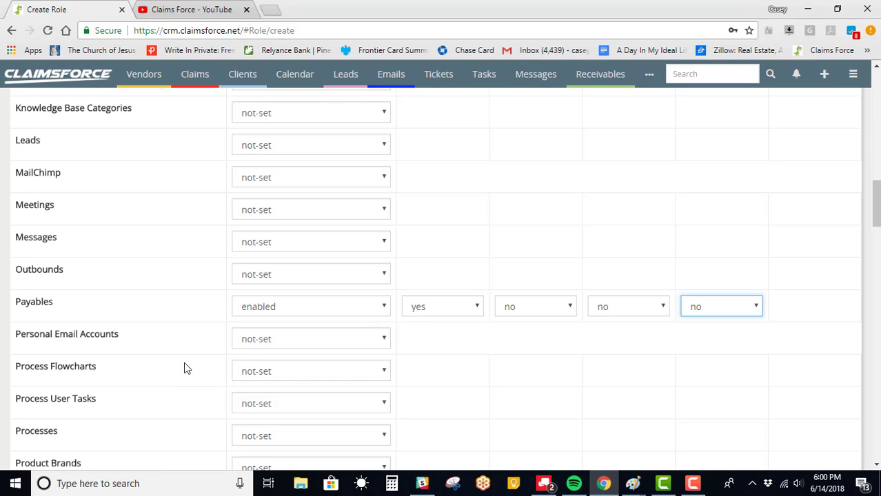
scroll(268, 364, "down", 2)
scroll(270, 359, "down", 4)
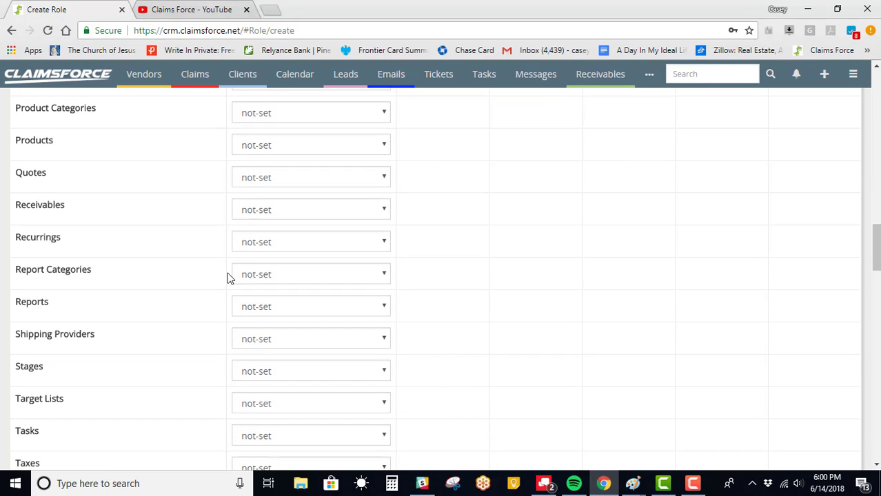
Step: Add Claims field Current Adjuster Appointment with Read yes and Edit no
scroll(95, 260, "down", 9)
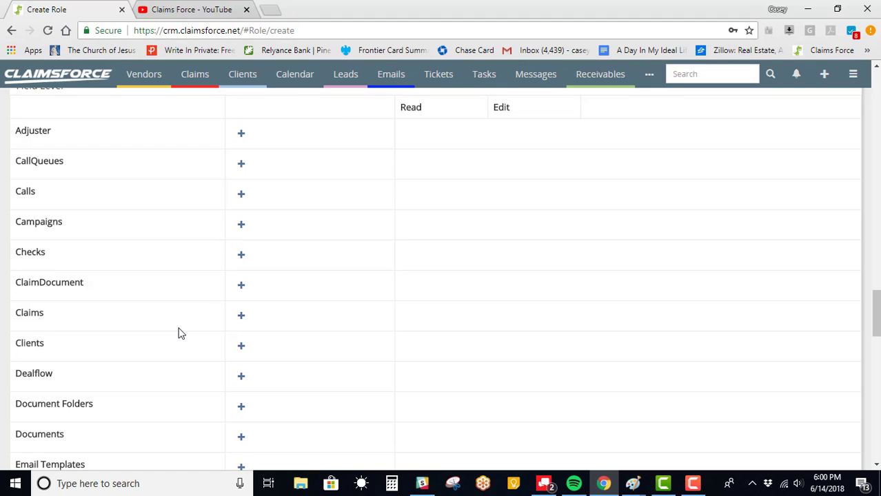
left_click(241, 318)
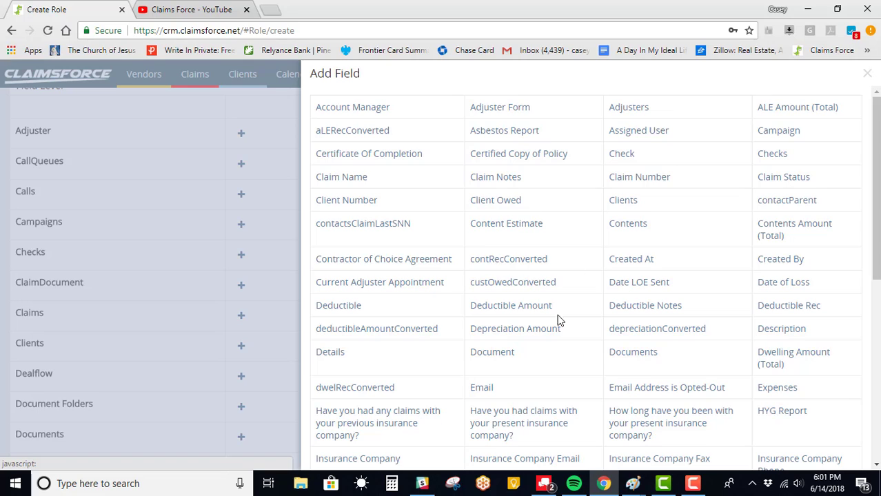
scroll(551, 293, "down", 1)
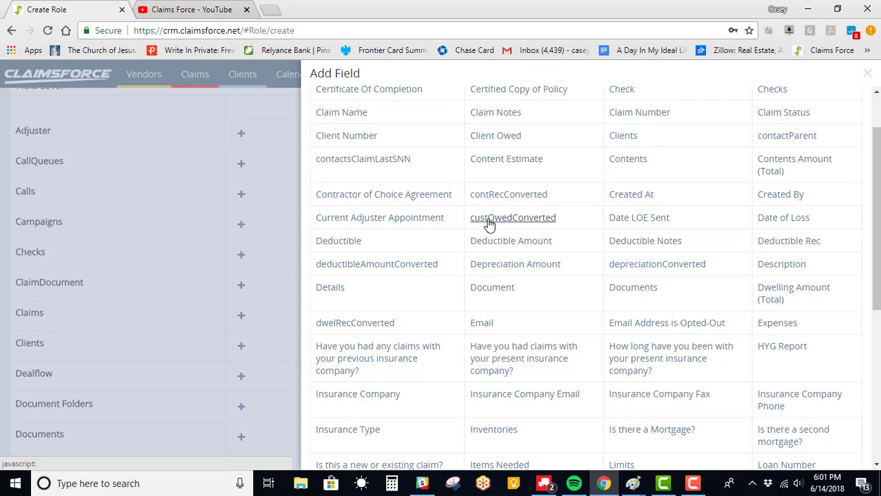
left_click(432, 227)
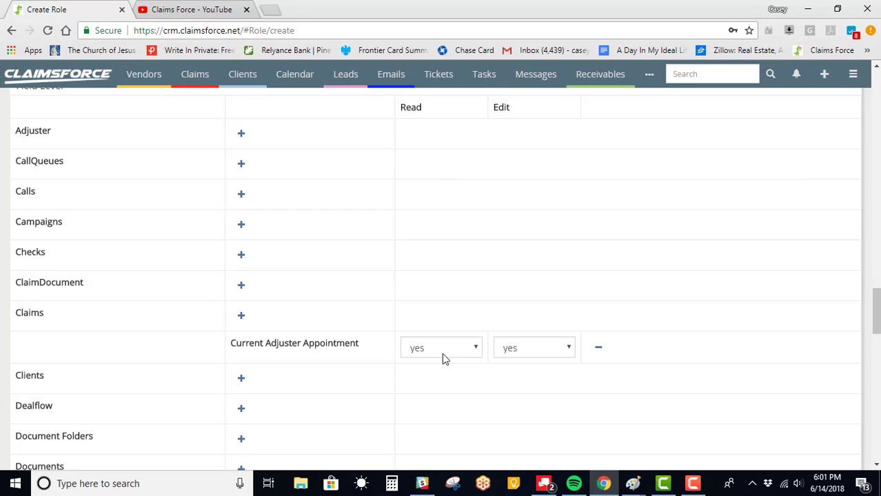
left_click(541, 355)
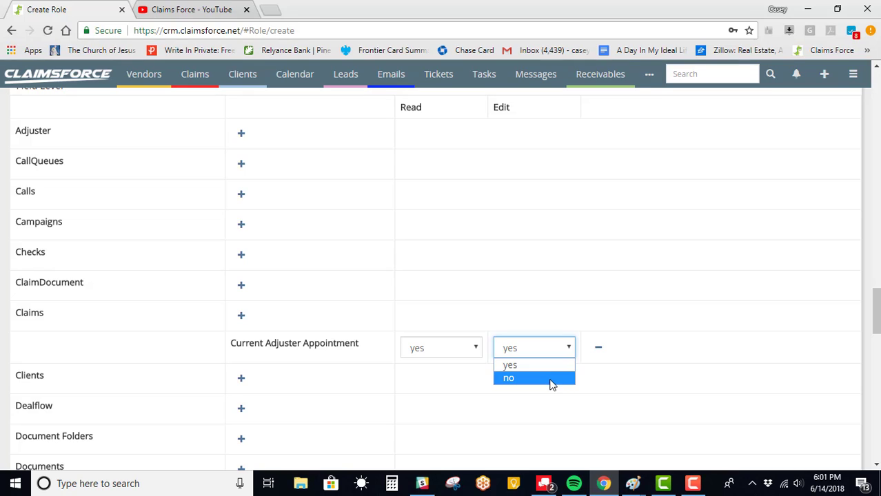
left_click(551, 380)
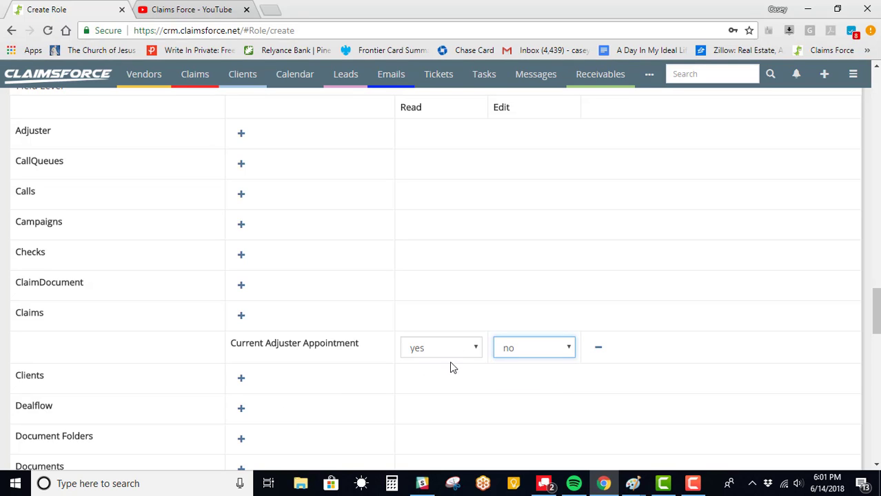
scroll(75, 381, "down", 3)
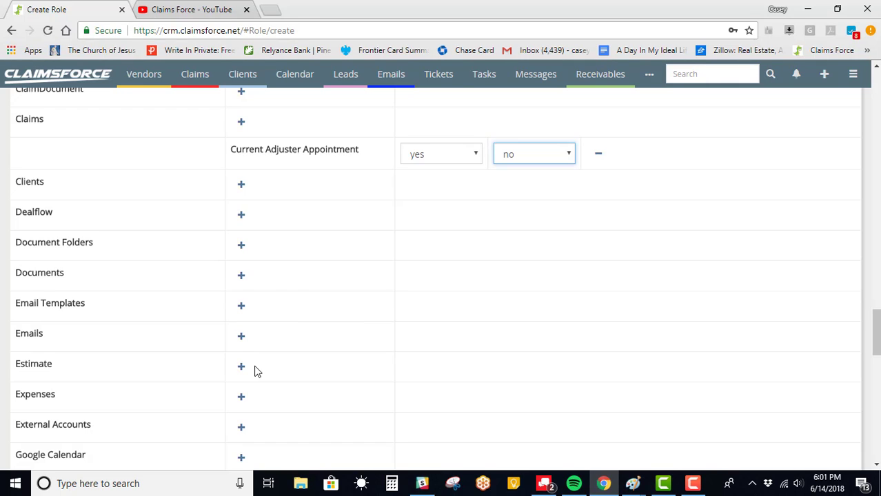
Step: Add the Emails field From Address to Admin 2 with read yes and edit no
left_click(241, 337)
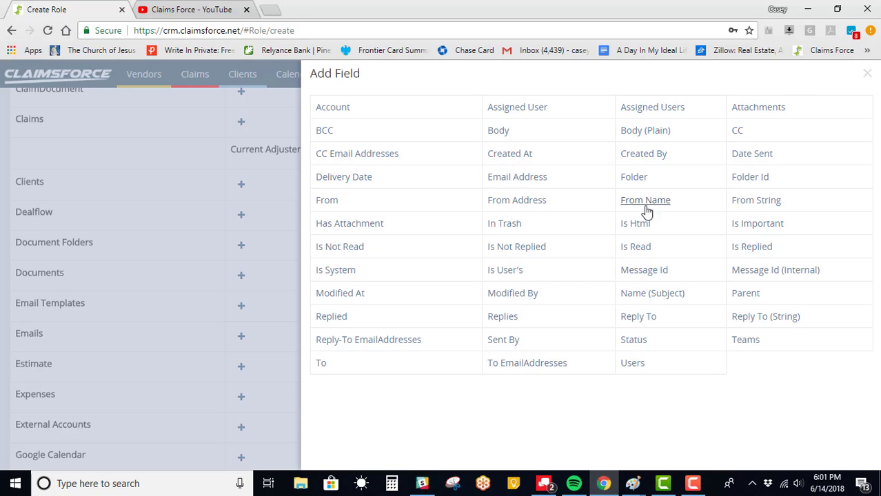
left_click(509, 205)
left_click(548, 377)
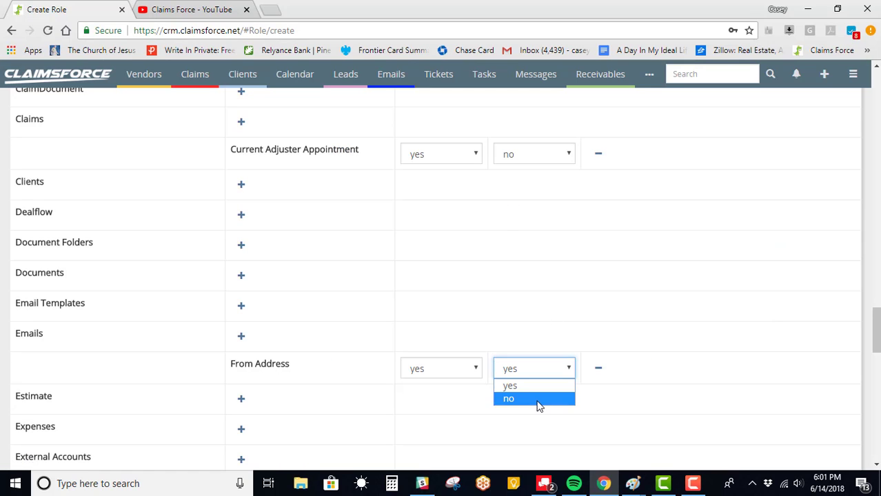
left_click(537, 403)
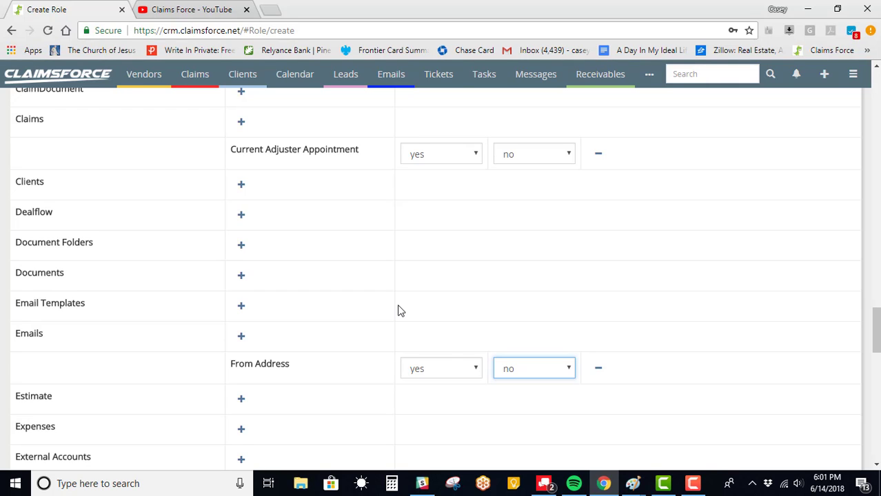
scroll(398, 310, "down", 3)
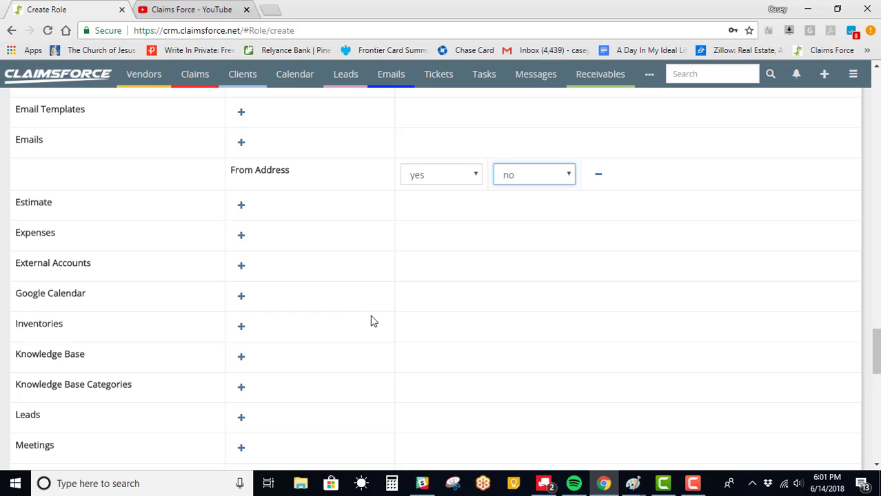
scroll(344, 299, "down", 3)
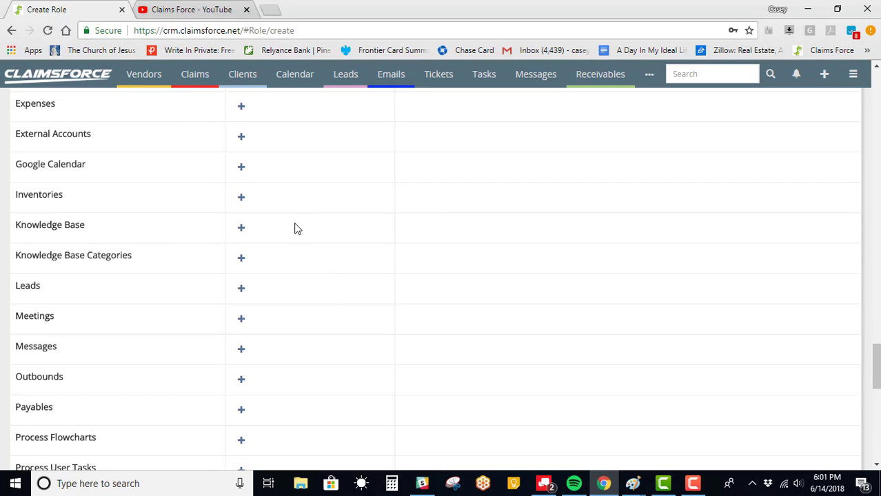
scroll(258, 315, "down", 1)
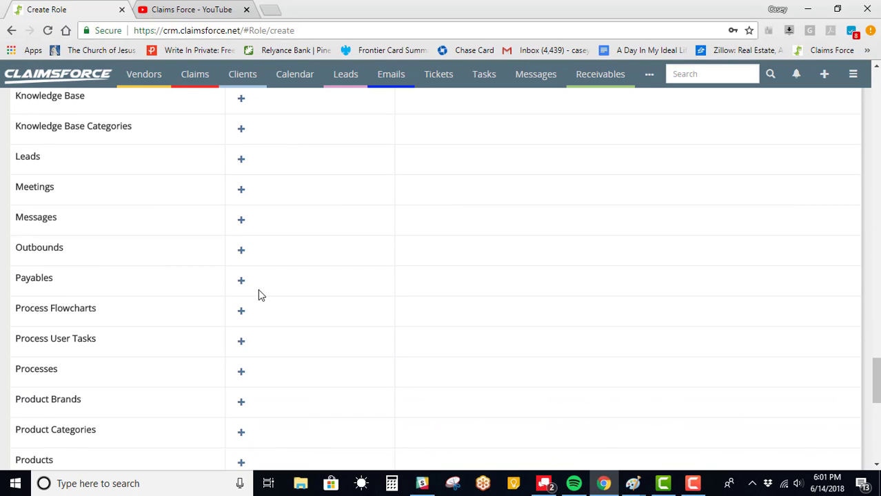
left_click(241, 160)
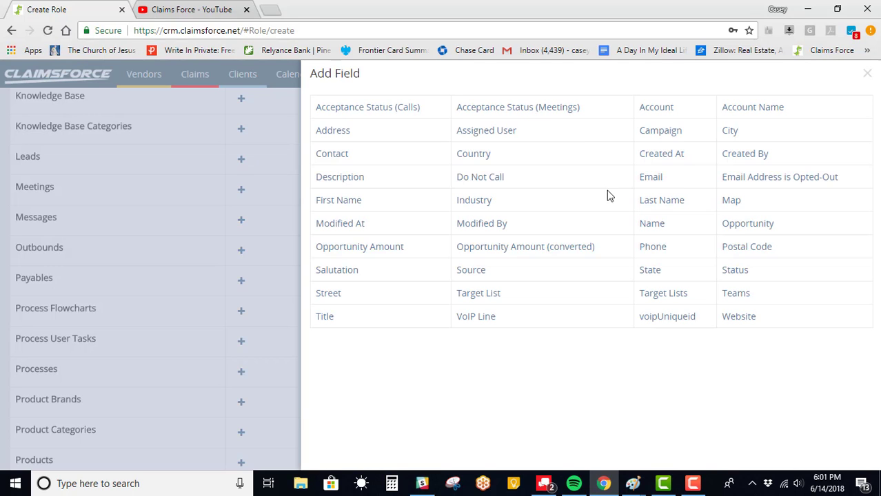
left_click(490, 178)
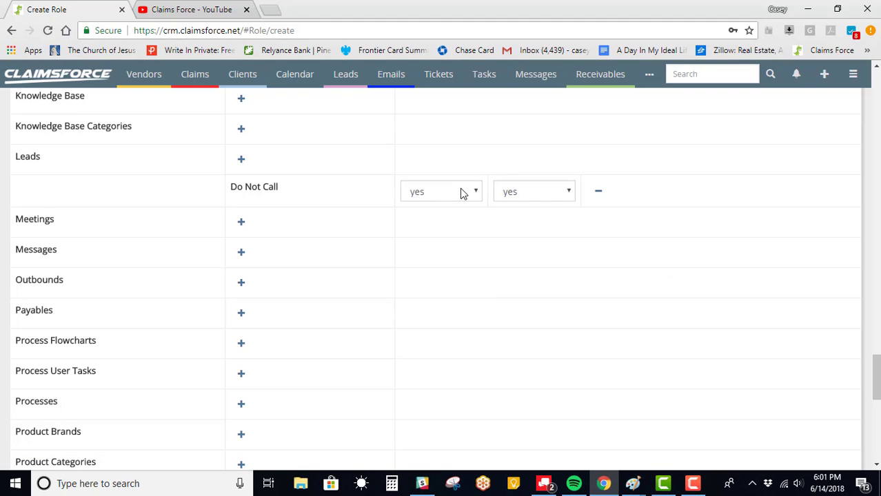
left_click(601, 196)
scroll(279, 206, "down", 6)
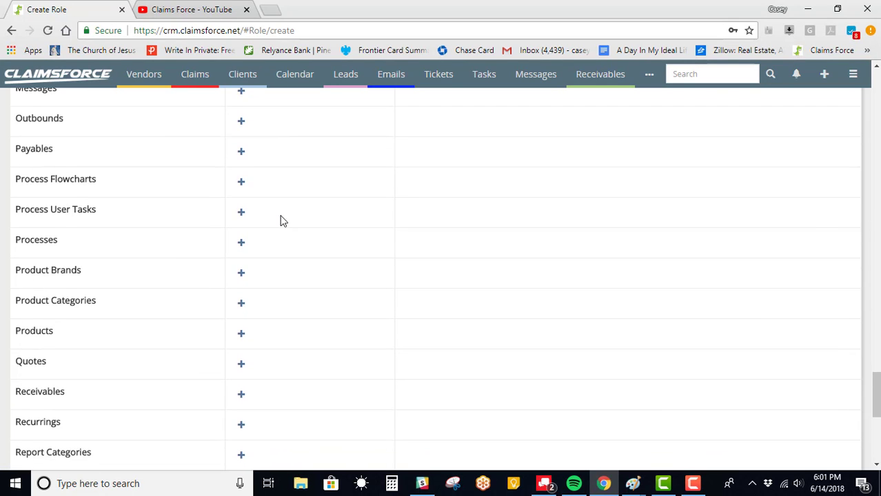
scroll(309, 338, "up", 20)
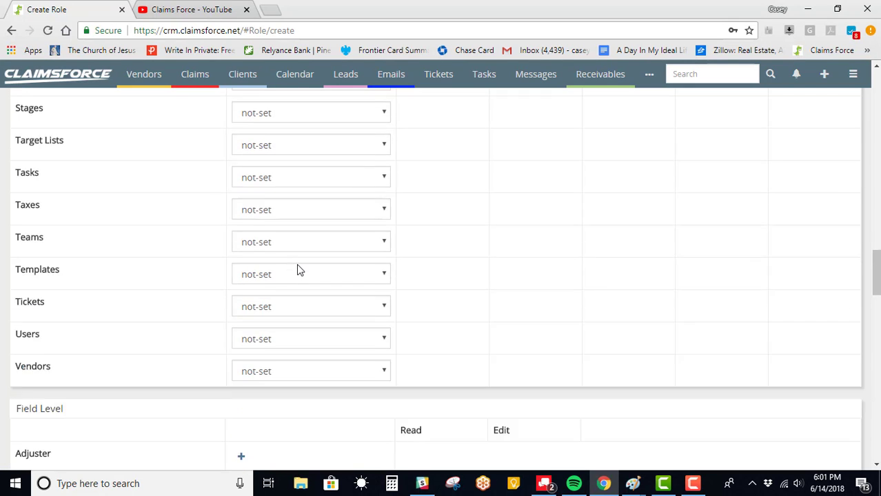
scroll(282, 240, "up", 20)
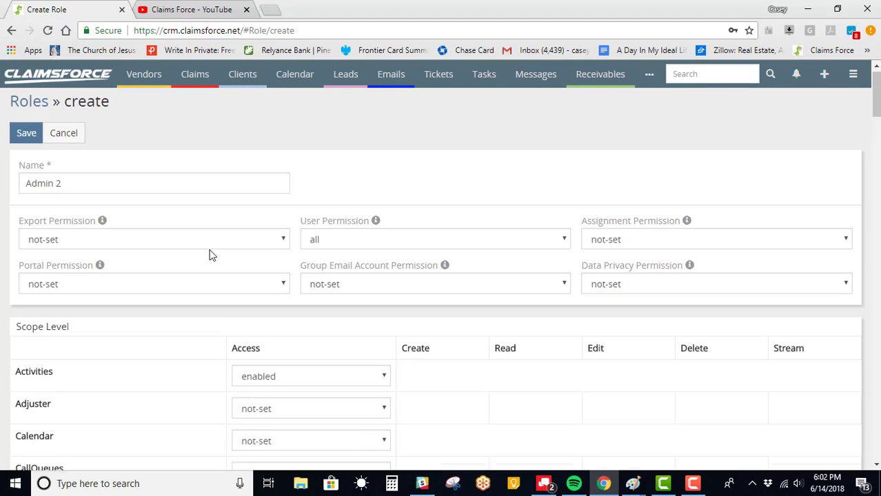
Step: Save the Admin 2 role from the Roles create form
left_click(19, 145)
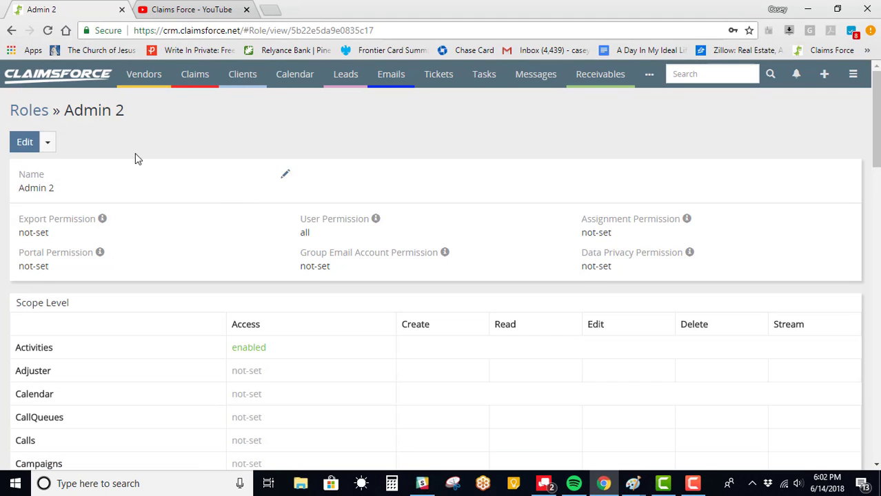